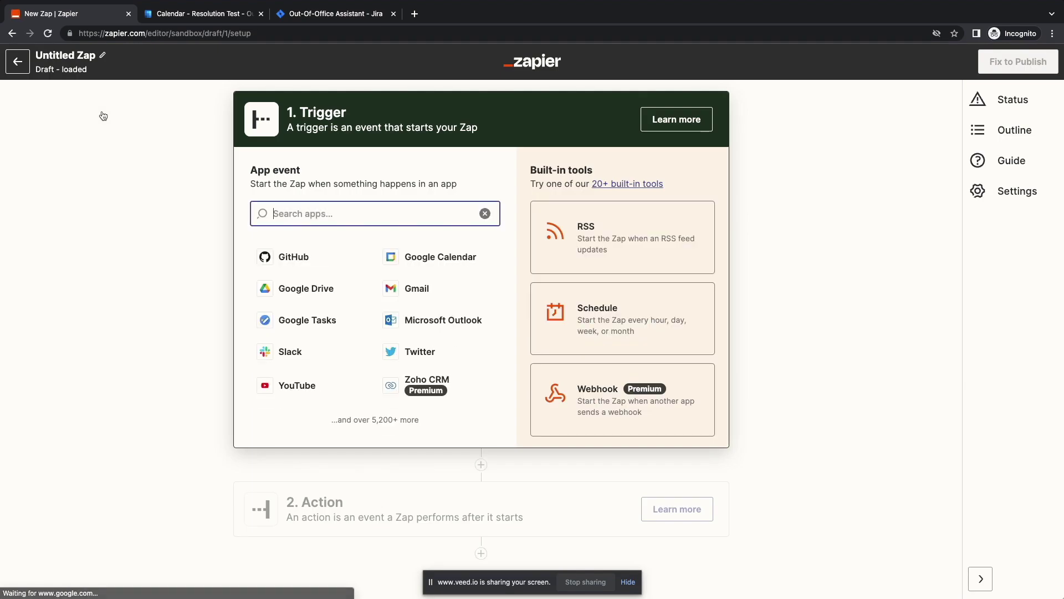
Set the trigger to Microsoft Outlook's New Calendar Event and start signing in to Outlook
type("ut")
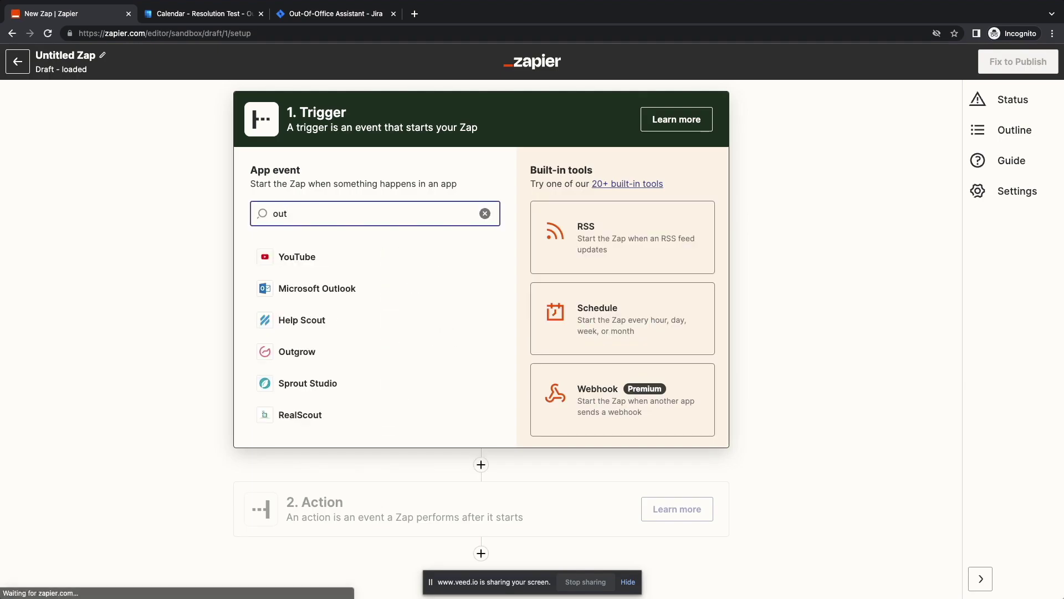
left_click(320, 287)
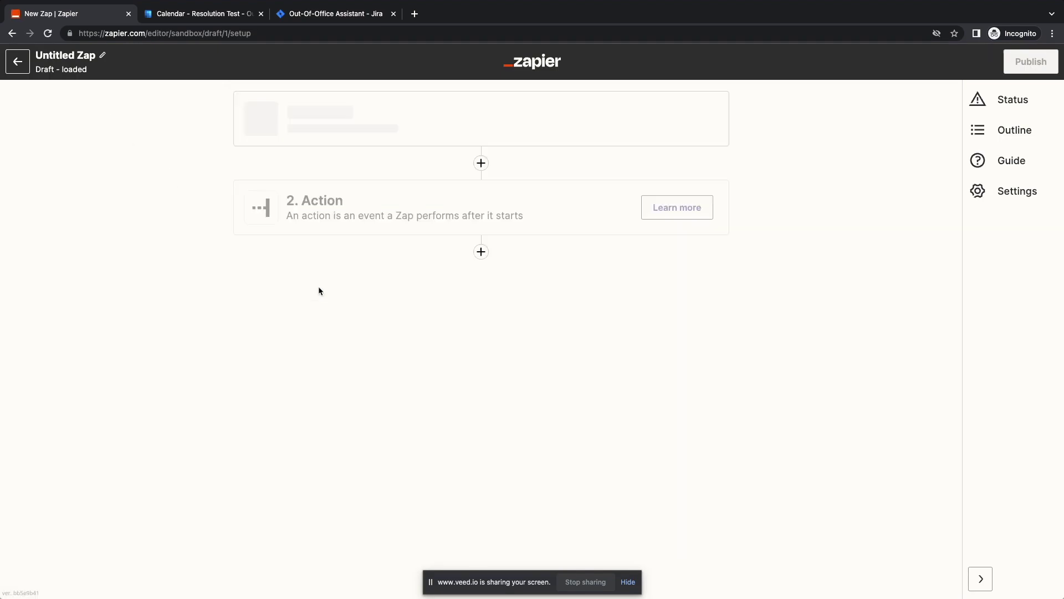
left_click(316, 264)
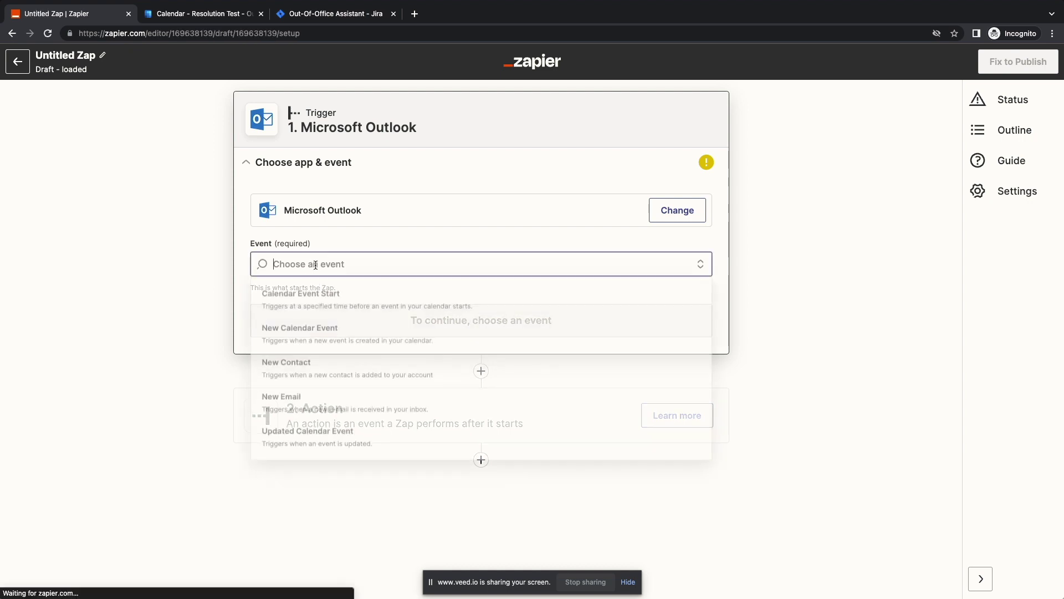
left_click(330, 265)
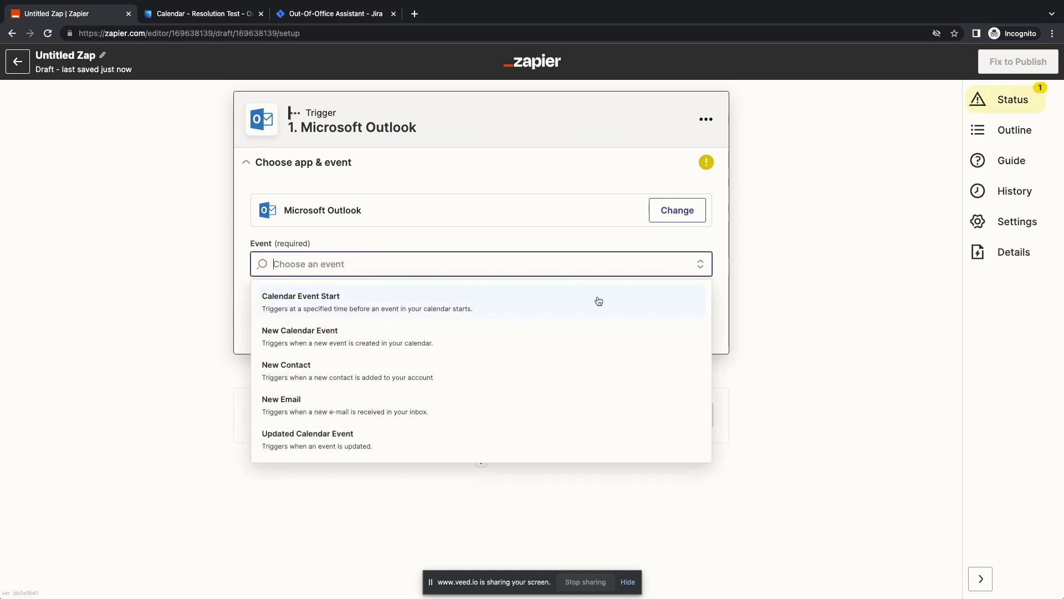
left_click(612, 338)
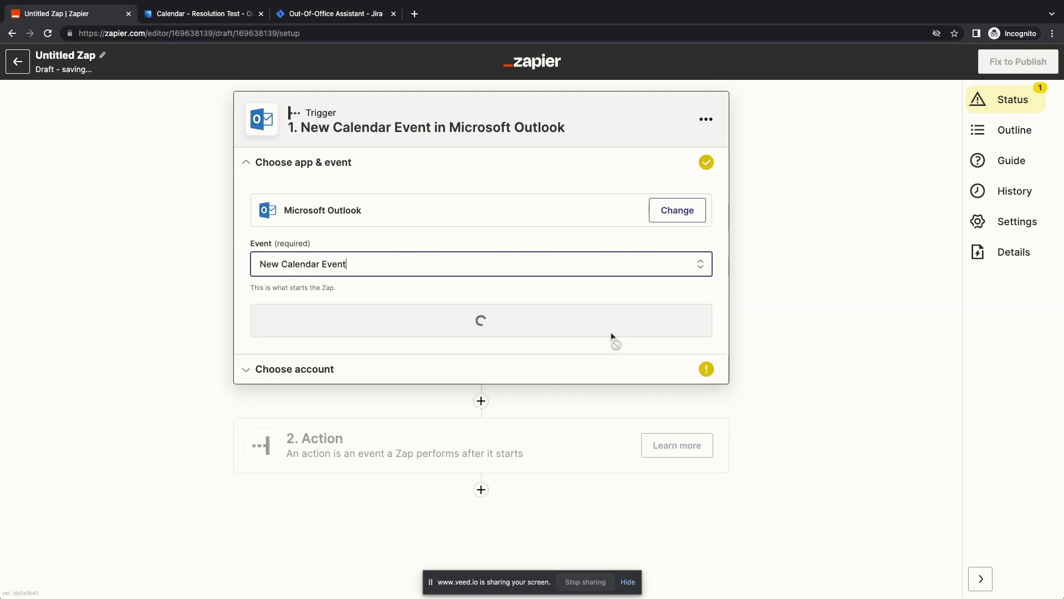
left_click(611, 333)
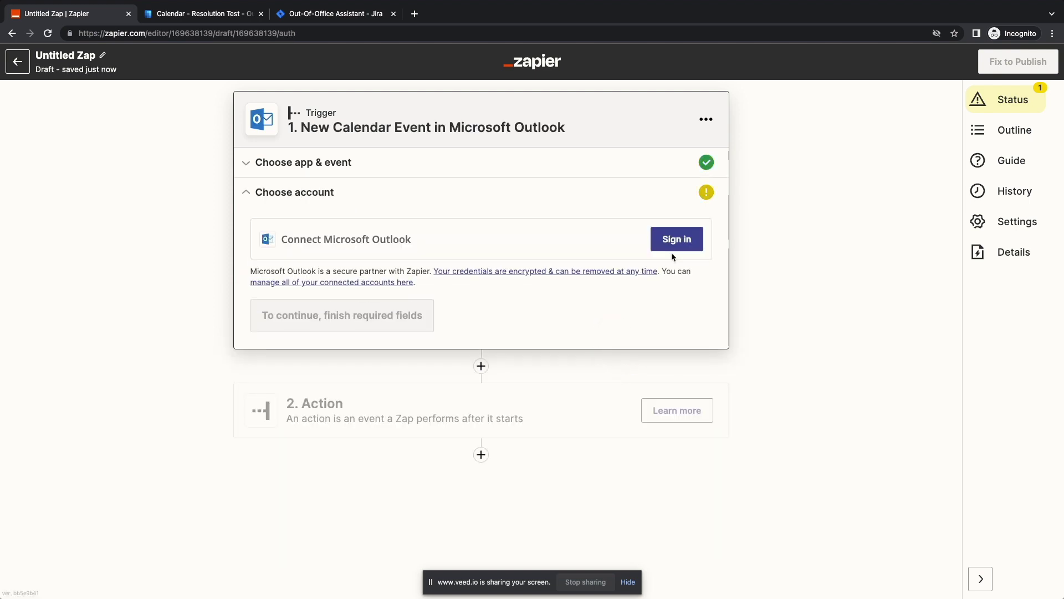
left_click(676, 239)
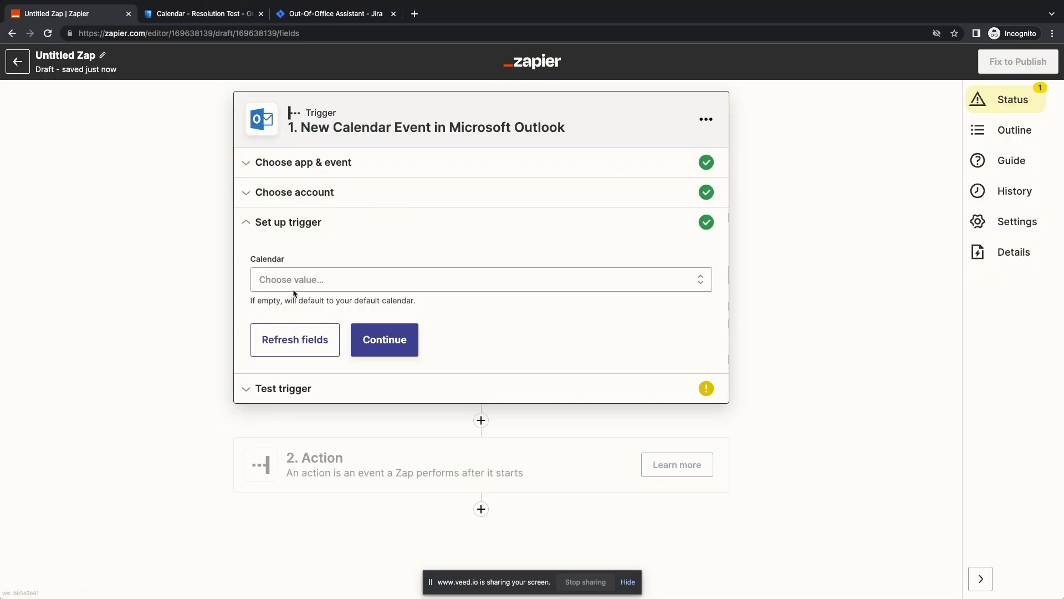
Watch the Calendar calendar, test the trigger, and accept the sample event Event C
left_click(296, 285)
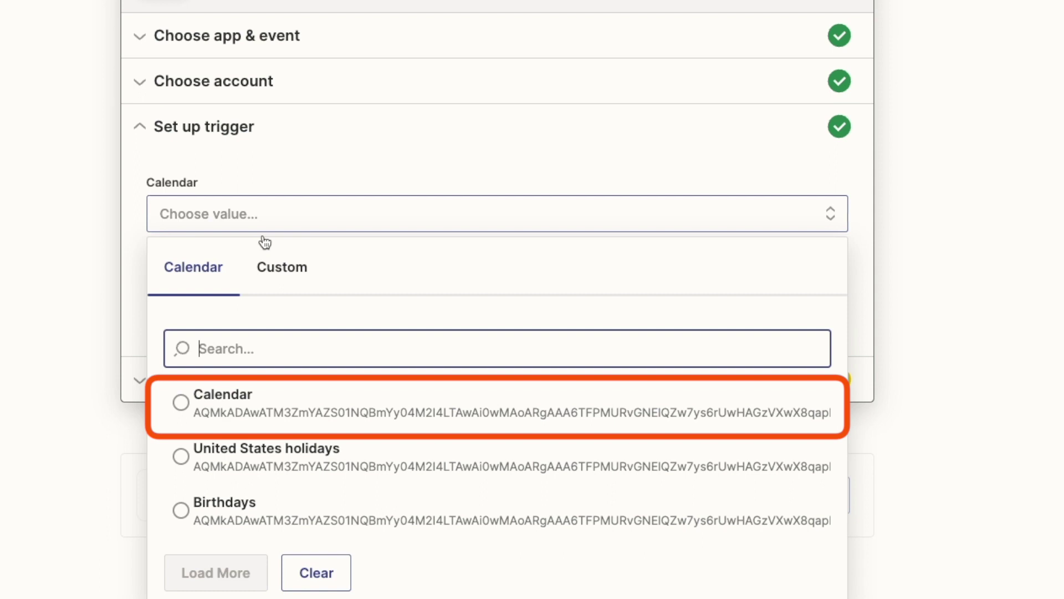
left_click(223, 401)
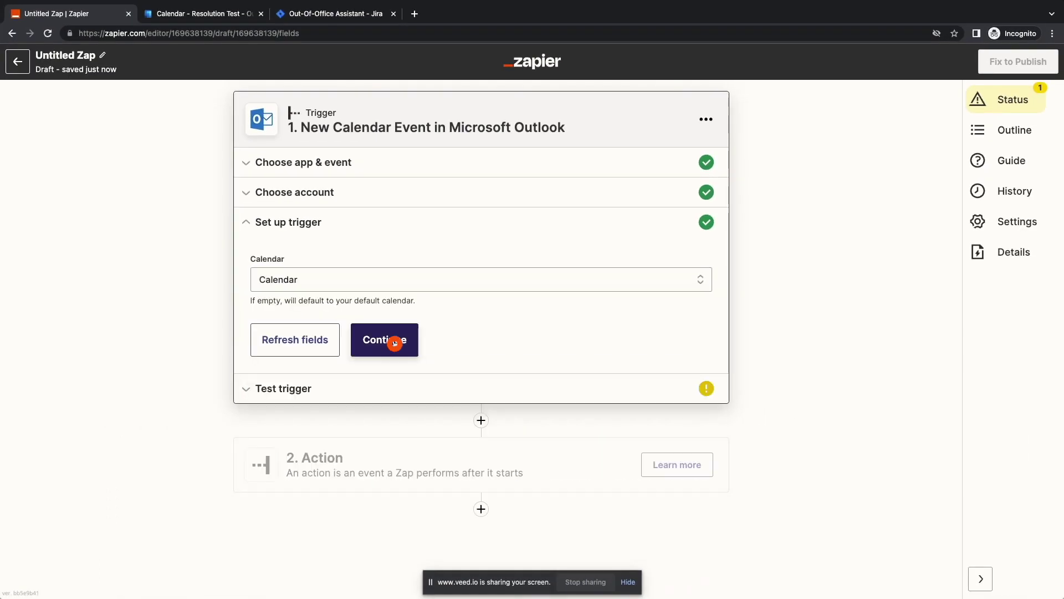
left_click(394, 340)
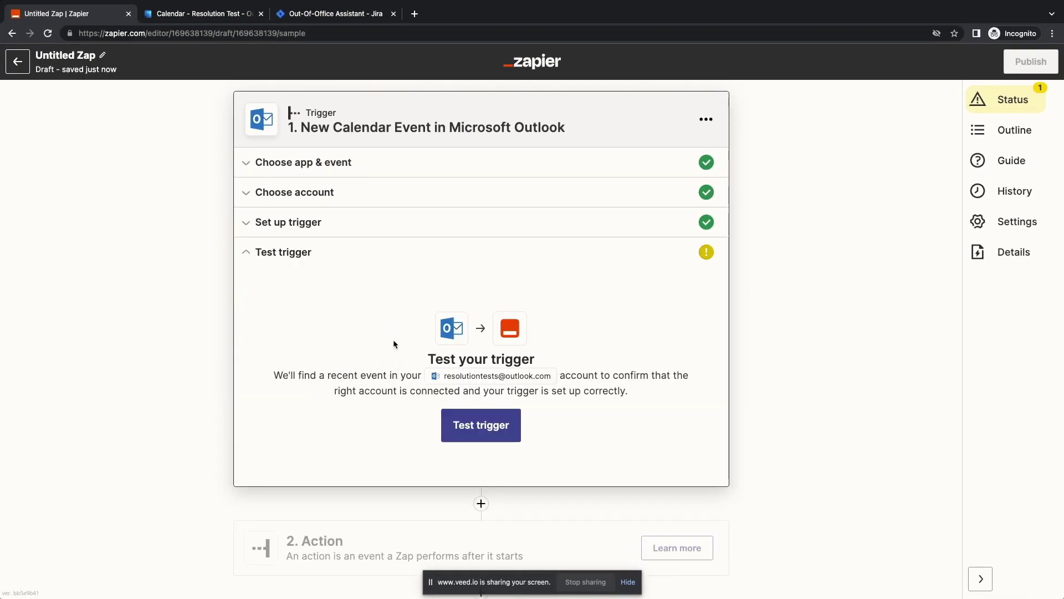
scroll(205, 376, "down", 2)
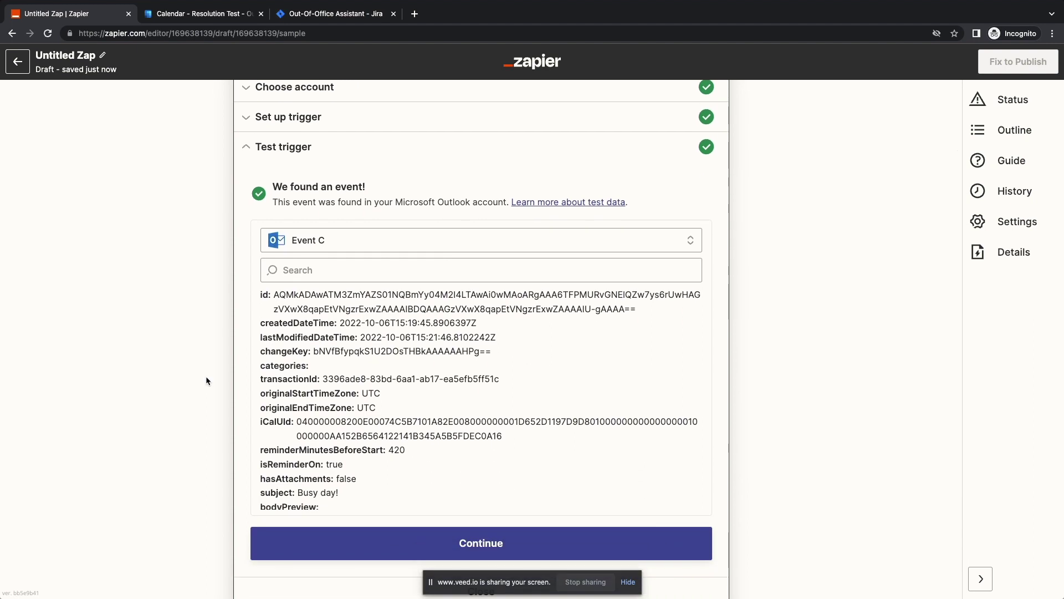
left_click(369, 536)
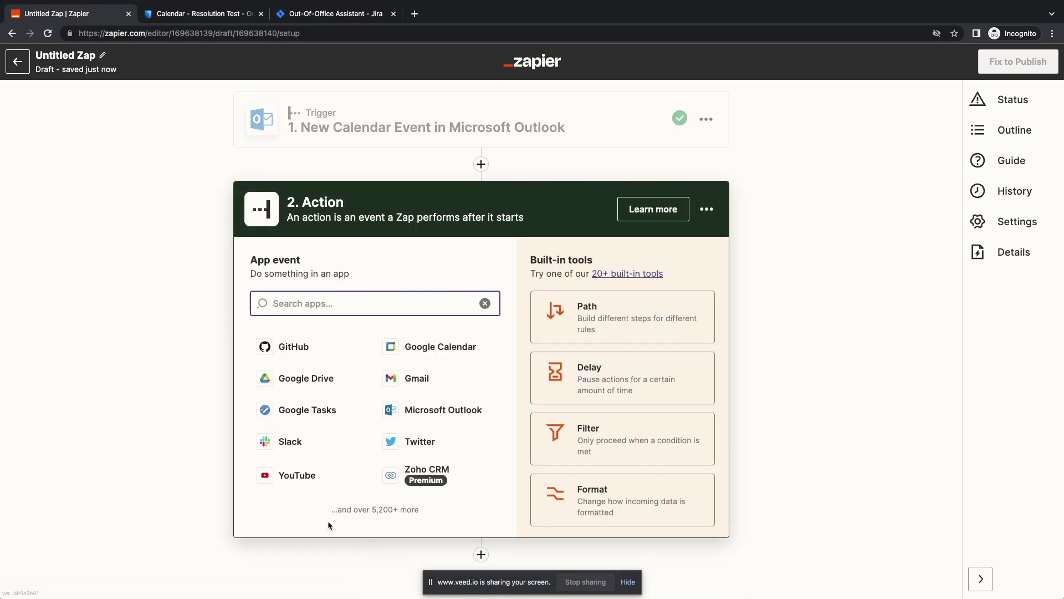
Choose Out of Office Assistant for Jira's Add or Update Absence action and start connecting a new account
type("jira")
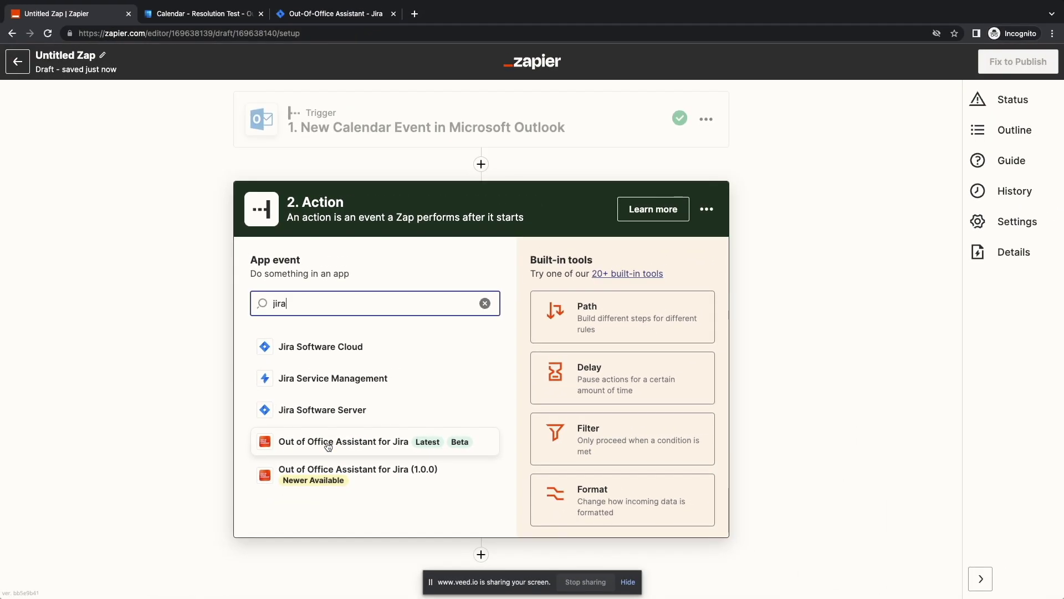
left_click(328, 443)
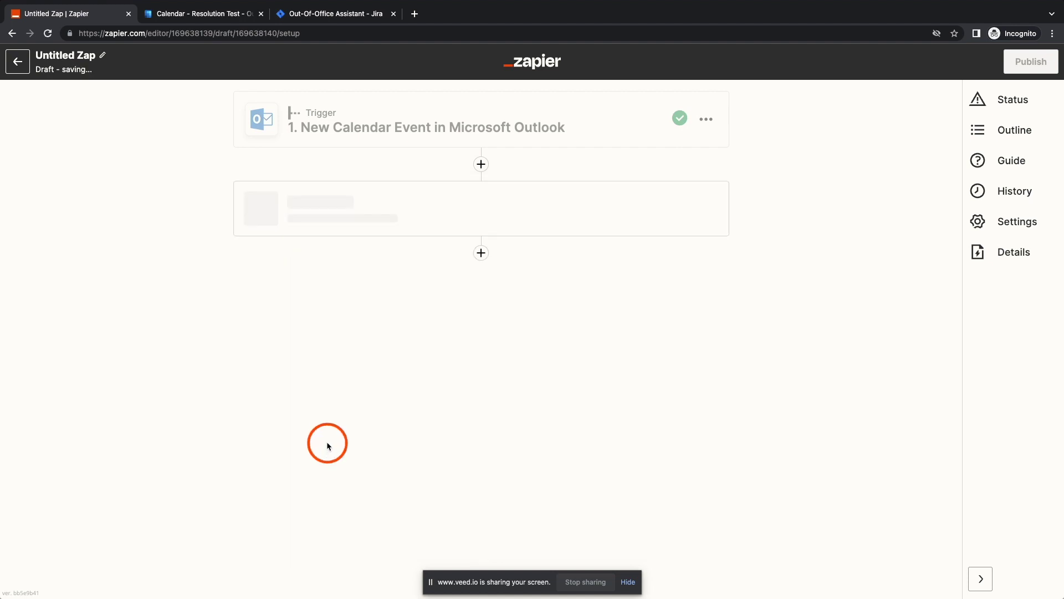
left_click(426, 353)
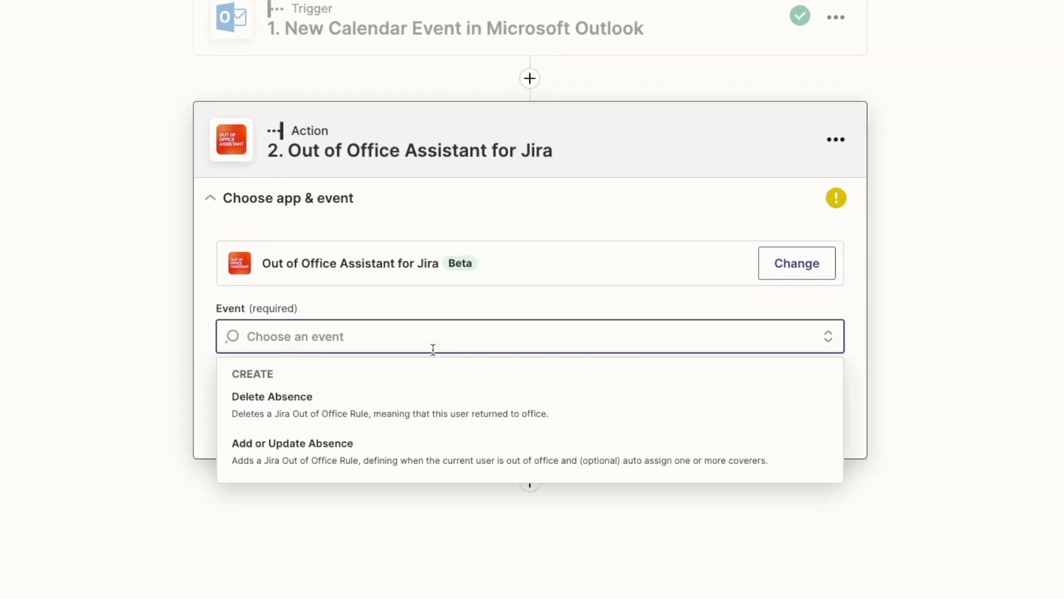
left_click(449, 464)
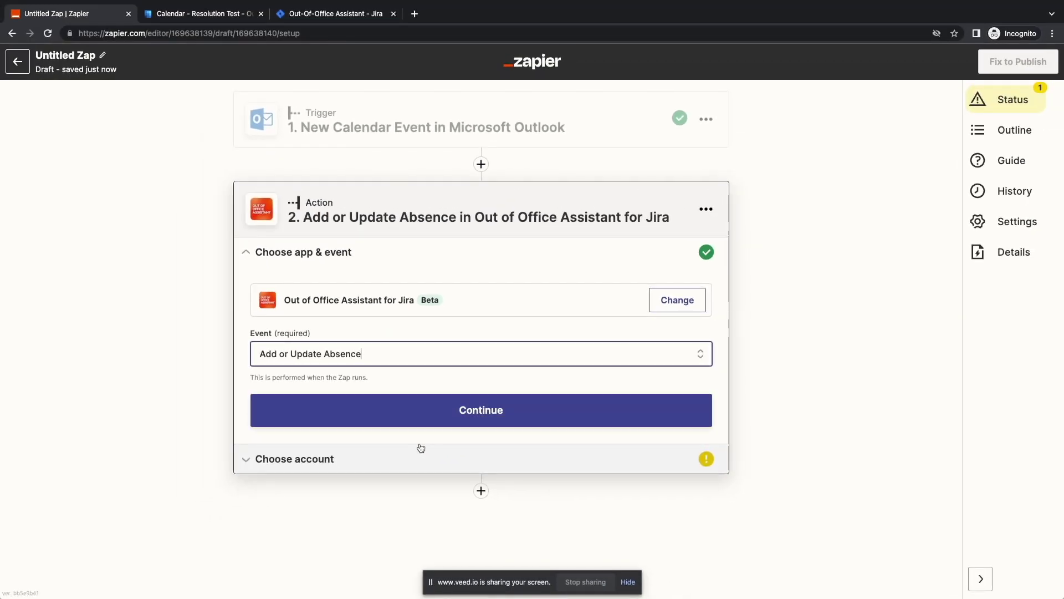
left_click(418, 419)
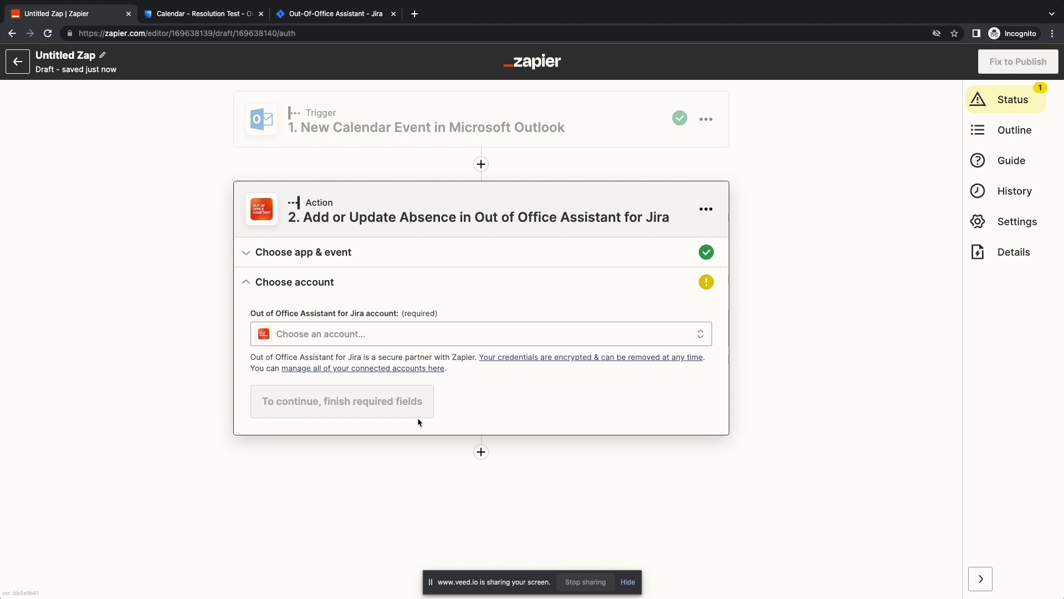
left_click(393, 339)
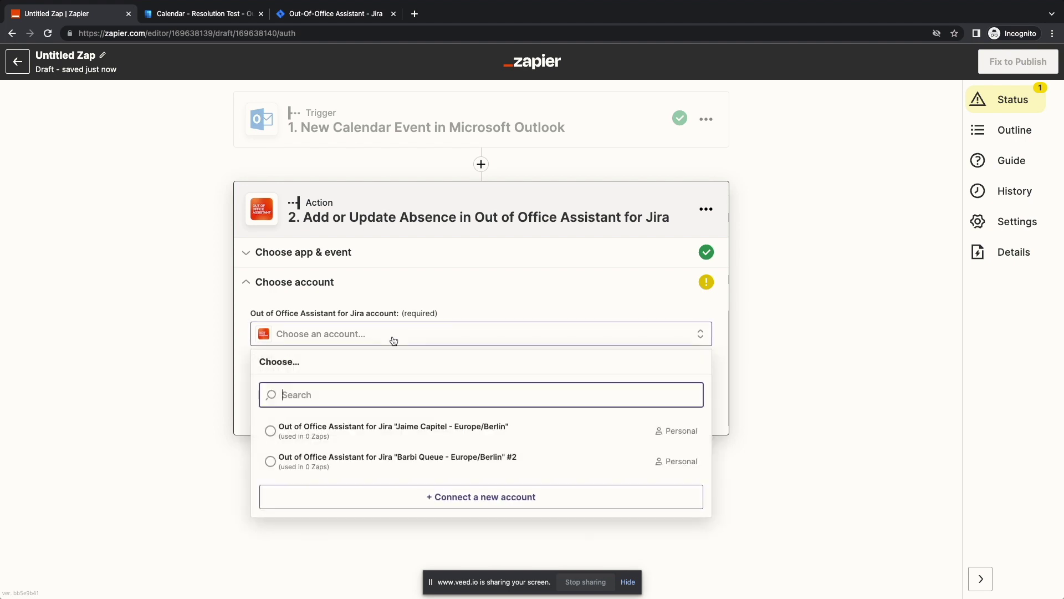
left_click(431, 497)
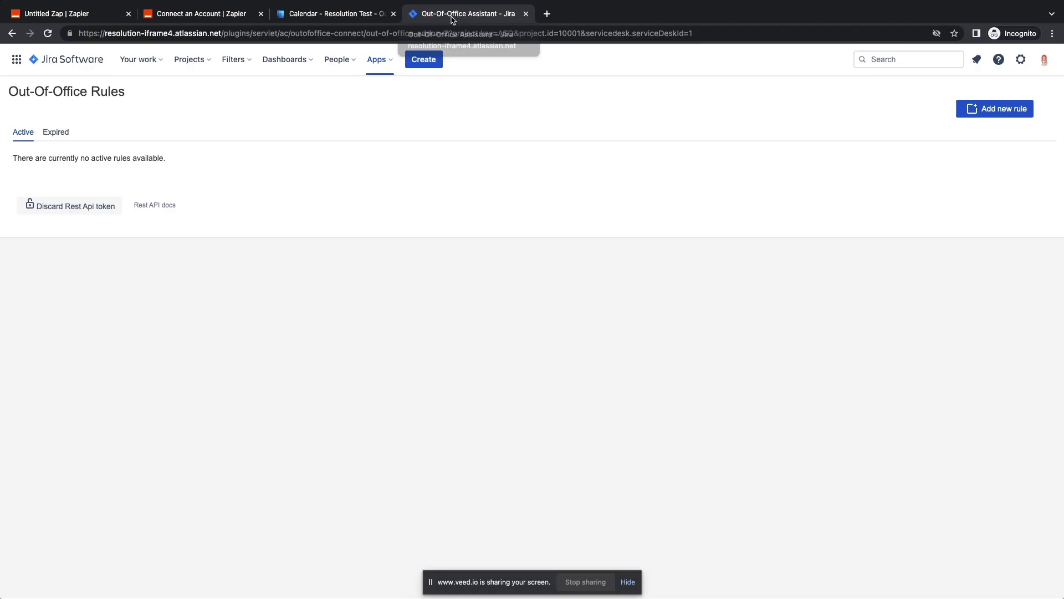
Discard the old Out-Of-Office REST API token, then create and copy a new one
left_click(72, 207)
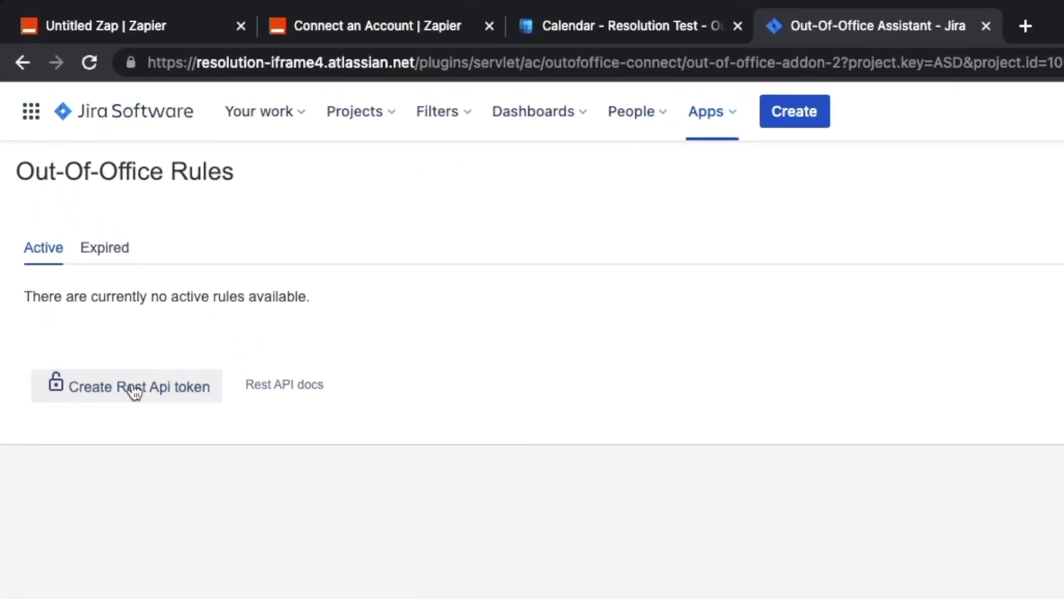
left_click(139, 390)
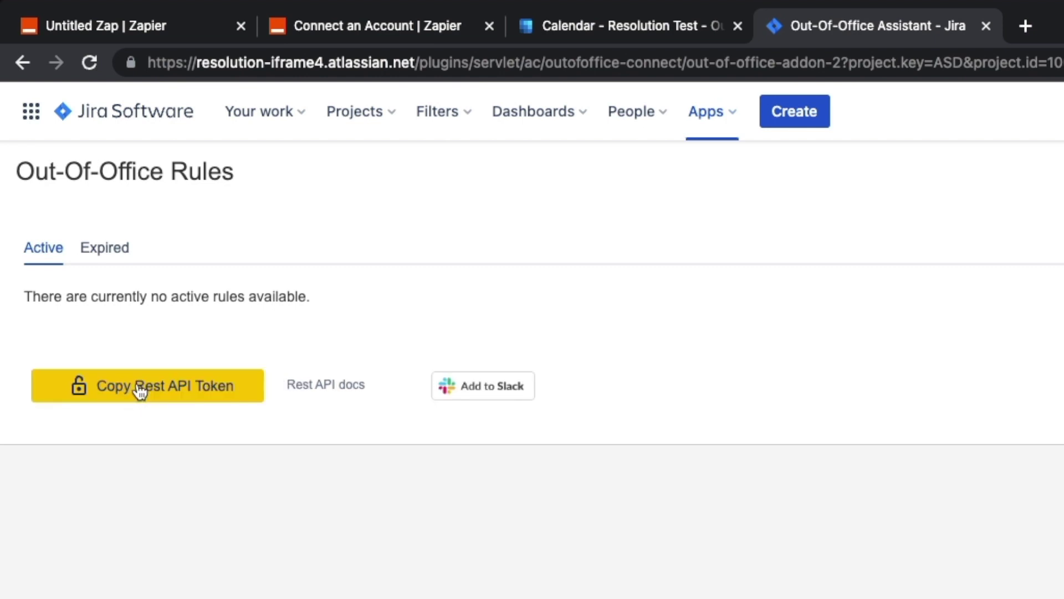
left_click(140, 391)
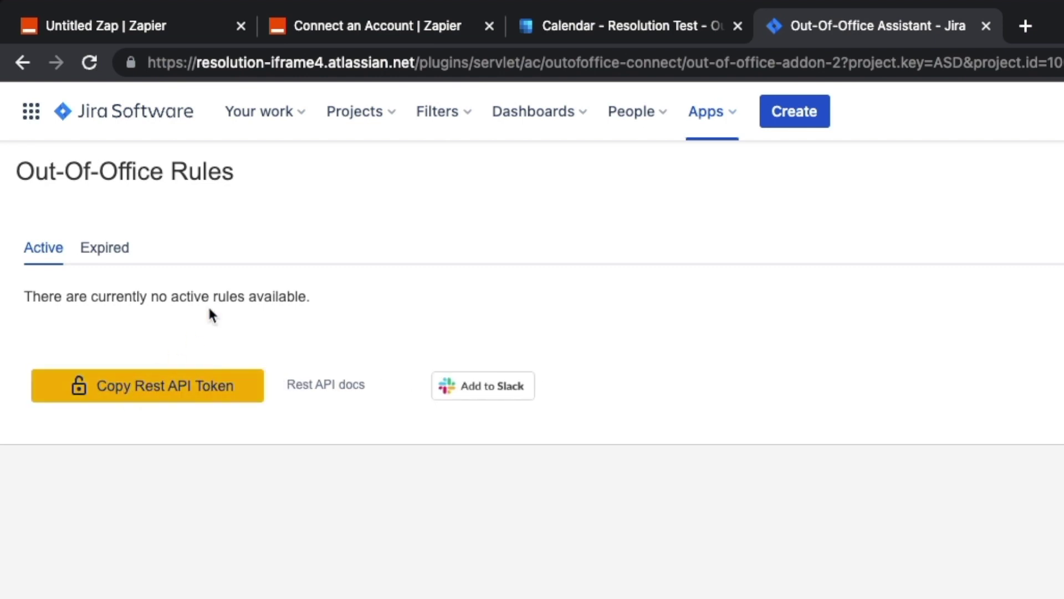
left_click(369, 30)
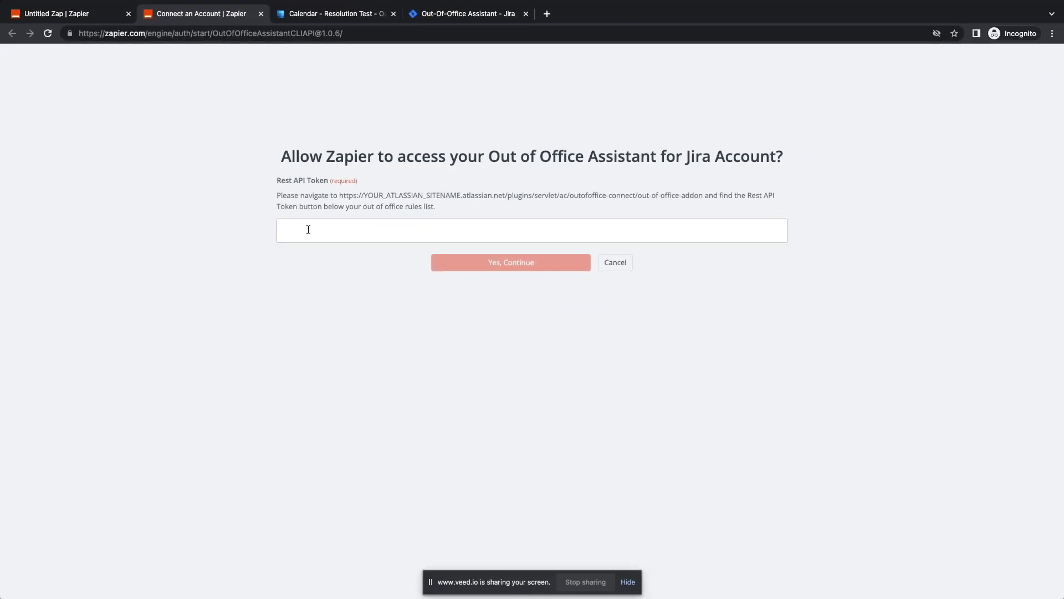
Paste the new REST API token to grant access, then confirm the connected account
left_click(308, 229)
key("super+v")
left_click(449, 265)
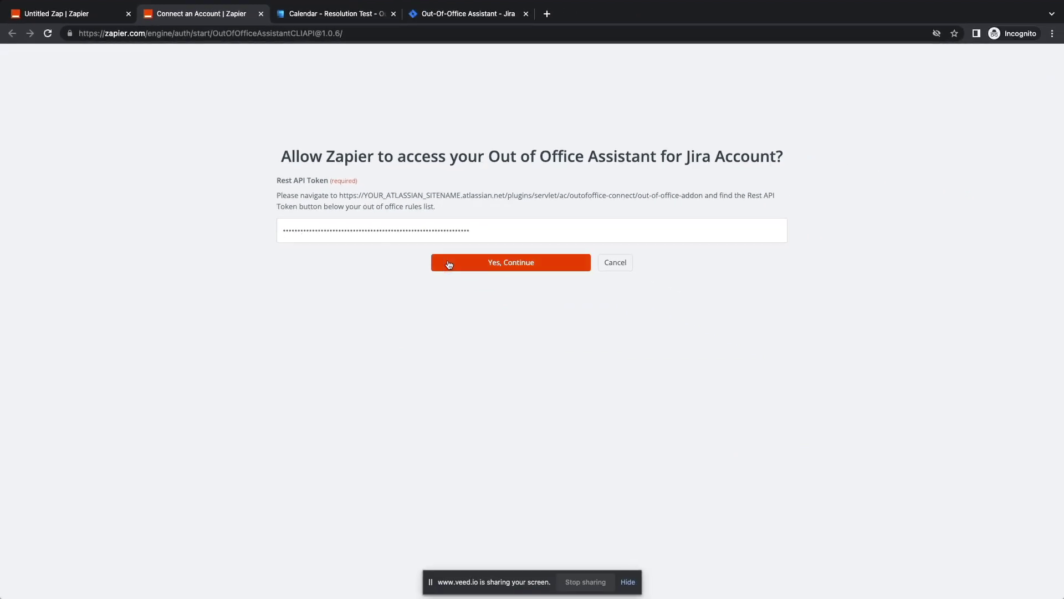
left_click(469, 264)
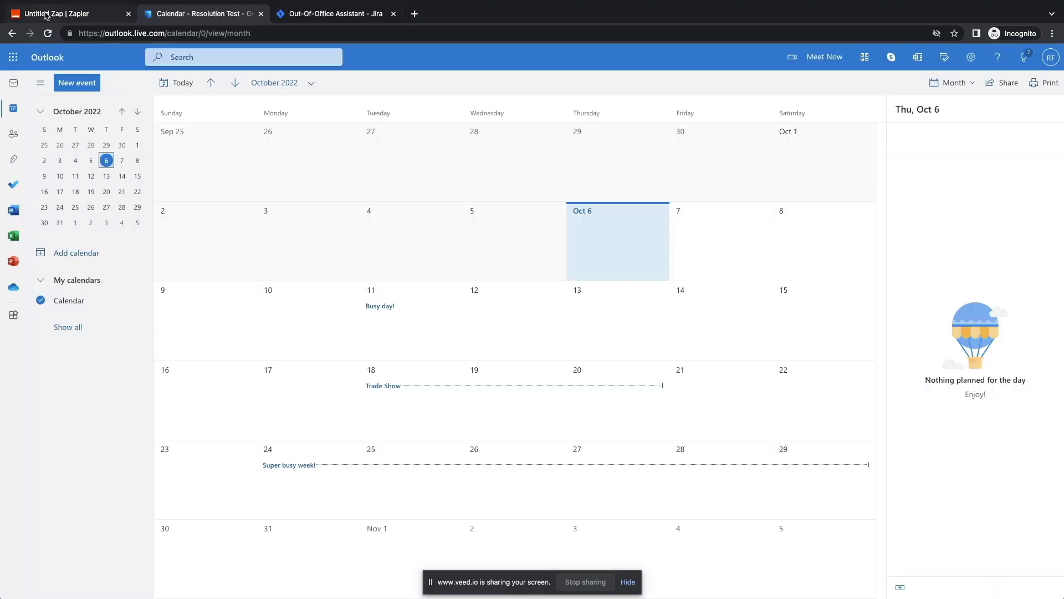
left_click(45, 14)
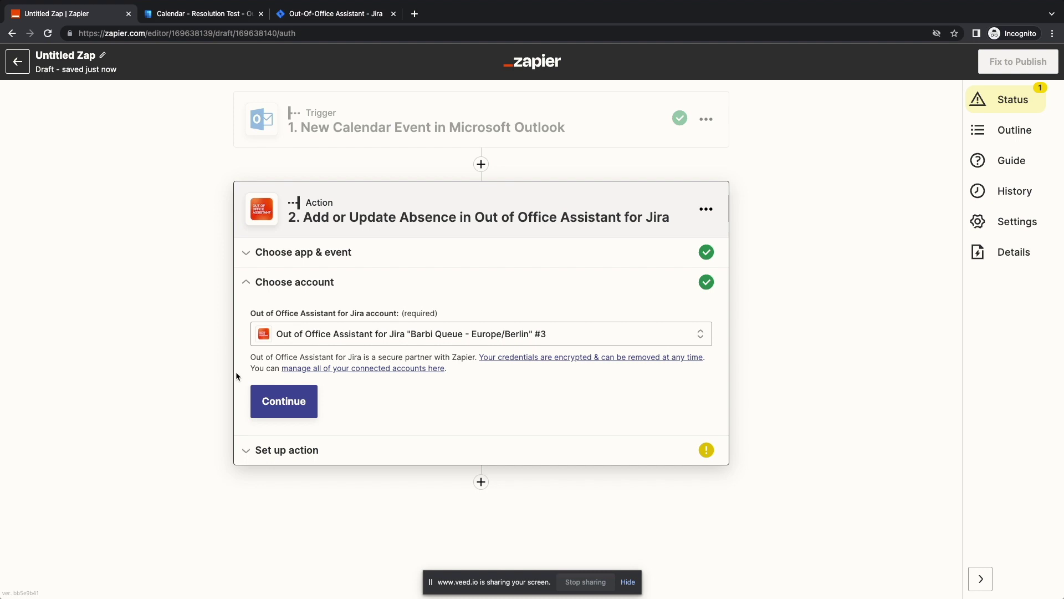
left_click(285, 407)
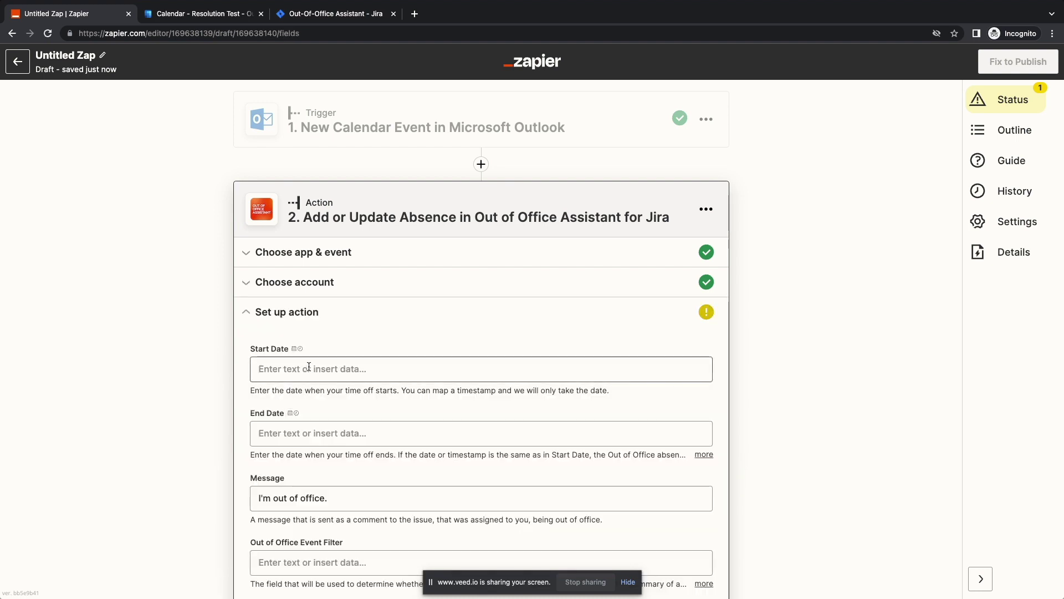
Map Start Date and End Date to the Outlook event's start and end times
left_click(308, 367)
scroll(313, 400, "down", 3)
left_click(322, 428)
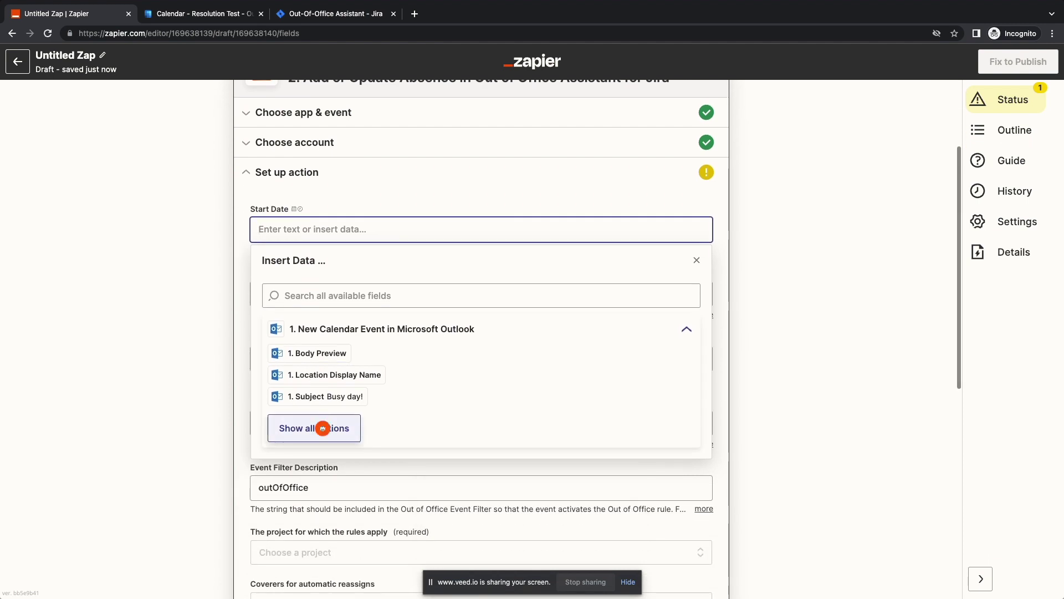
scroll(495, 383, "down", 2)
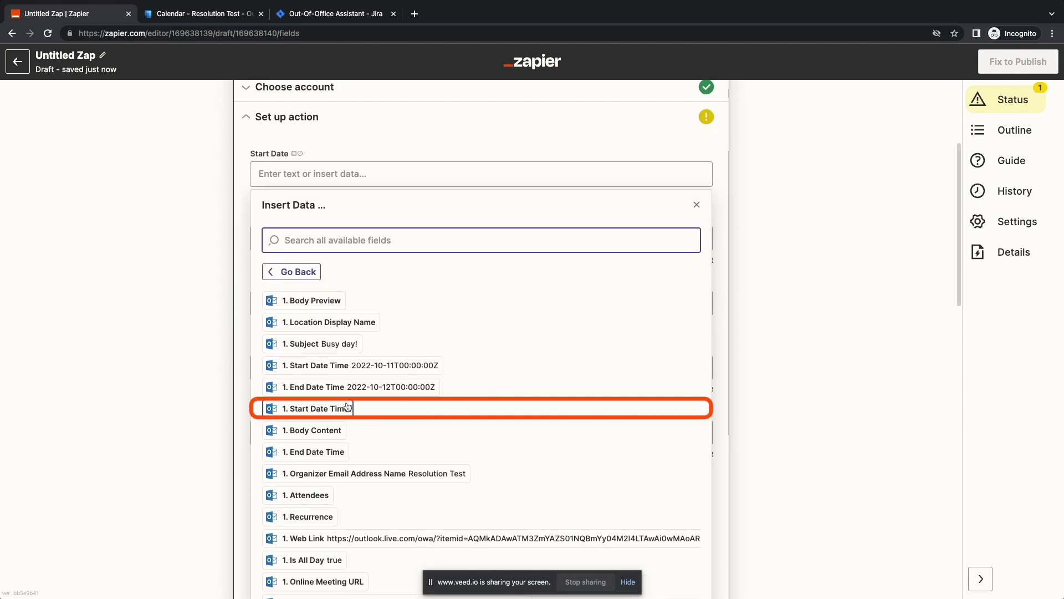
left_click(428, 366)
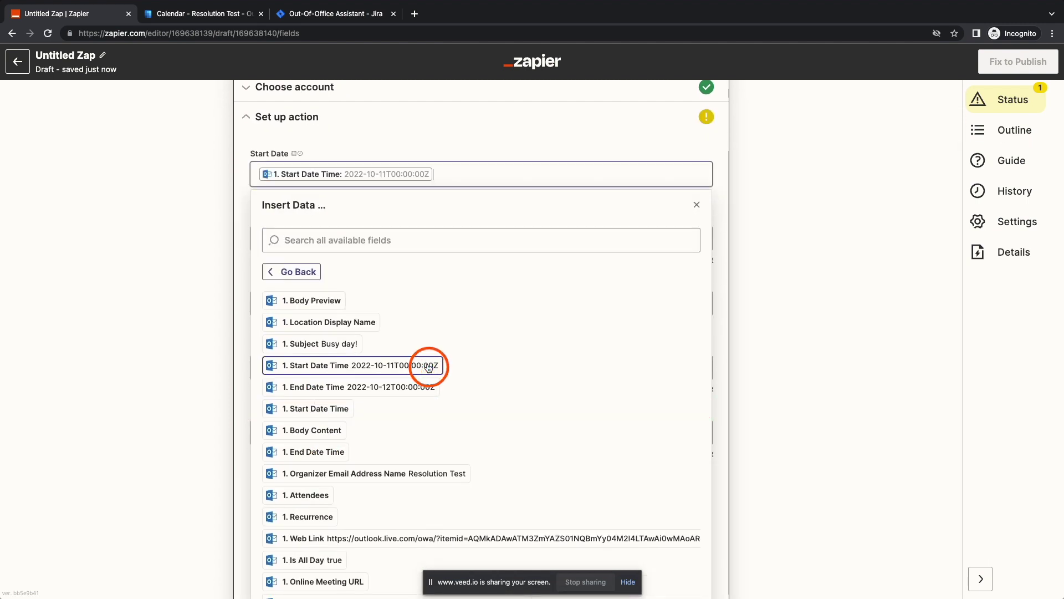
left_click(242, 215)
left_click(294, 239)
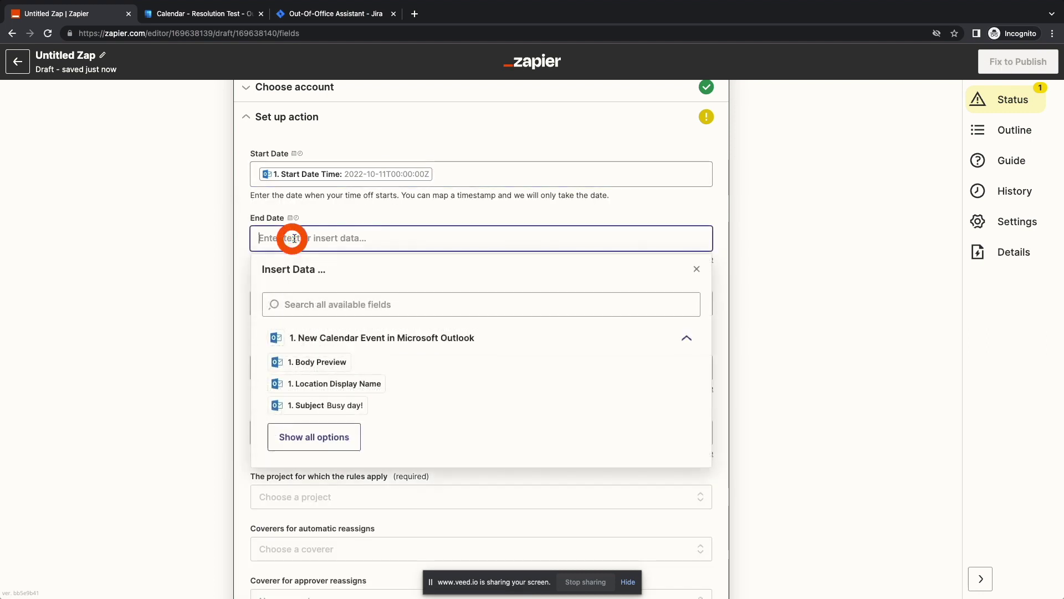
left_click(332, 439)
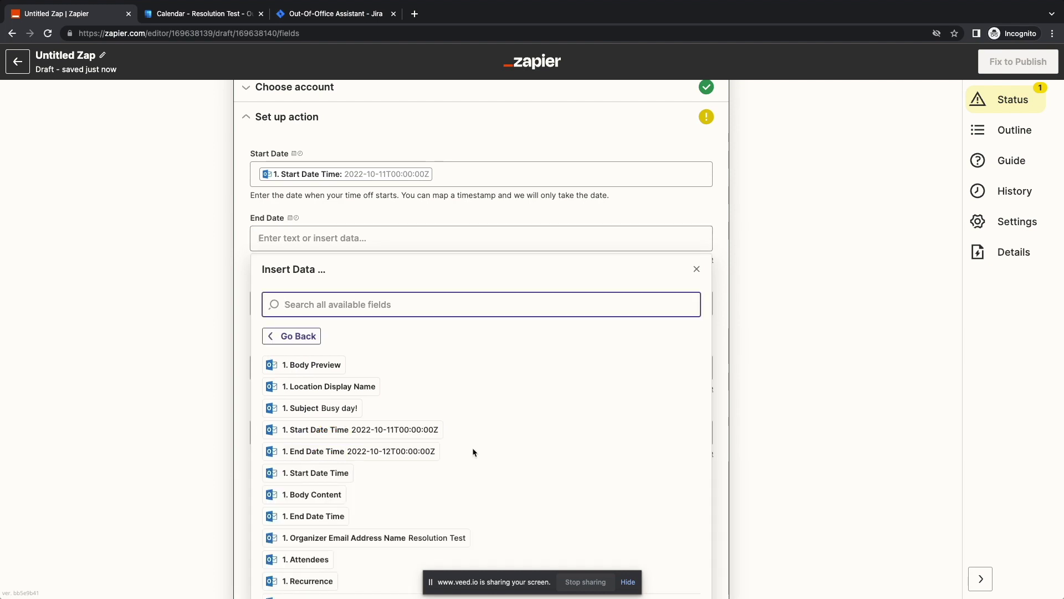
left_click(420, 451)
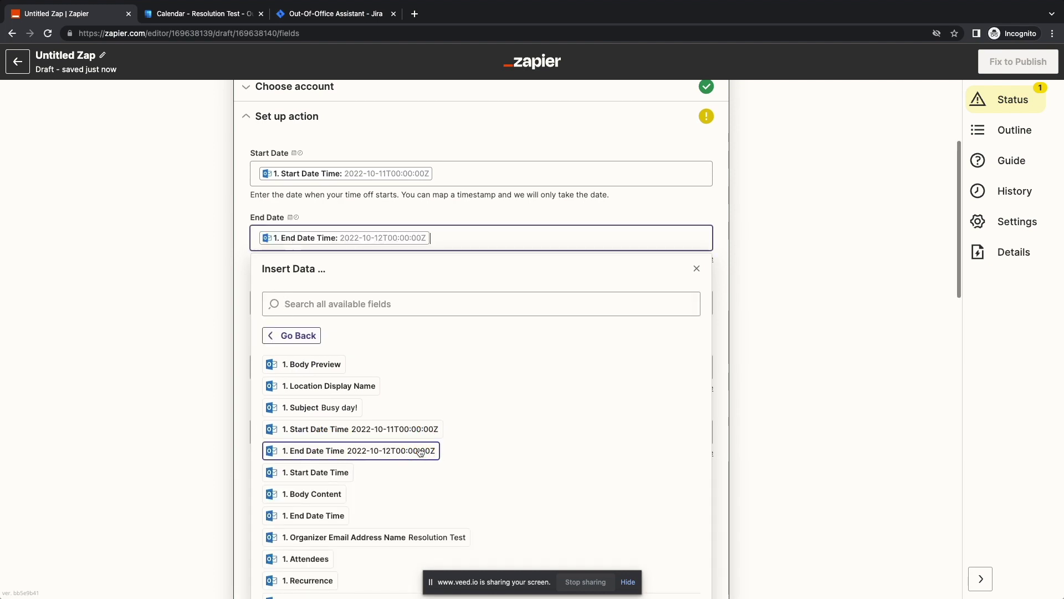
left_click(242, 351)
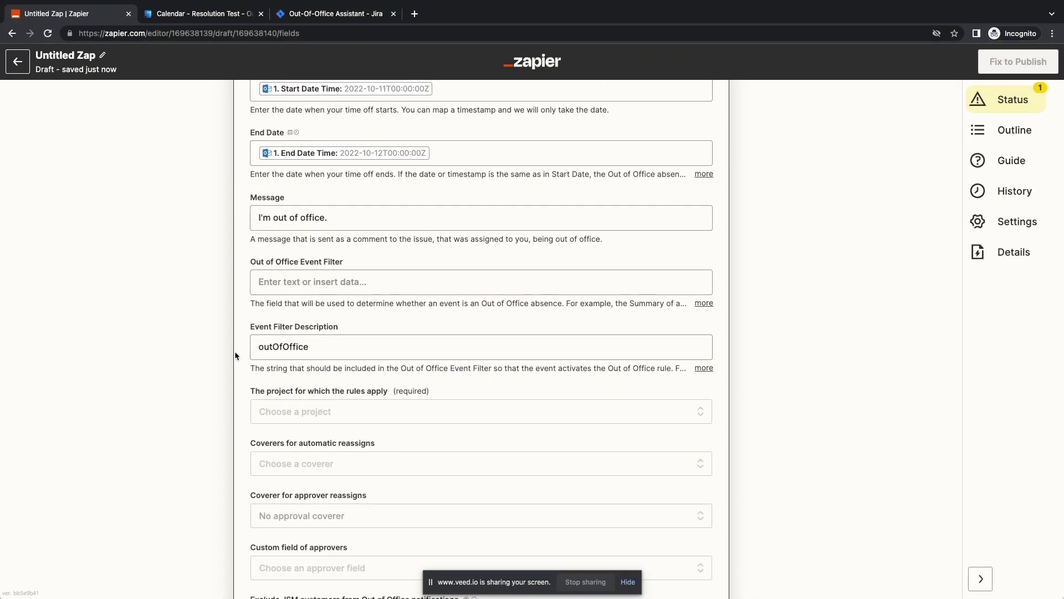
Use the event Subject as the filter and set Event Filter Description to 'ooo'
left_click(314, 283)
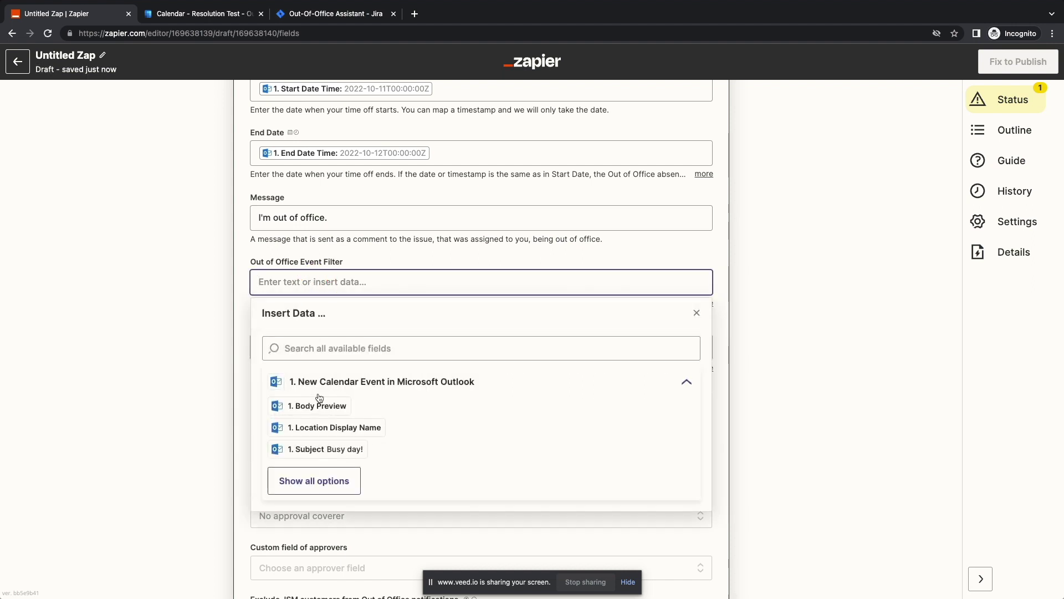
left_click(344, 452)
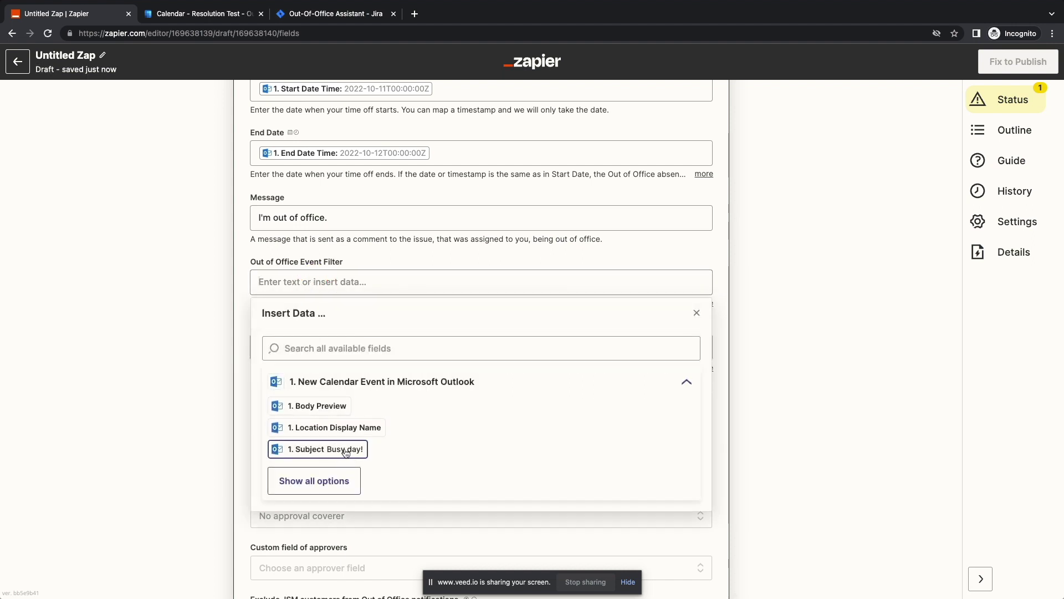
left_click(345, 452)
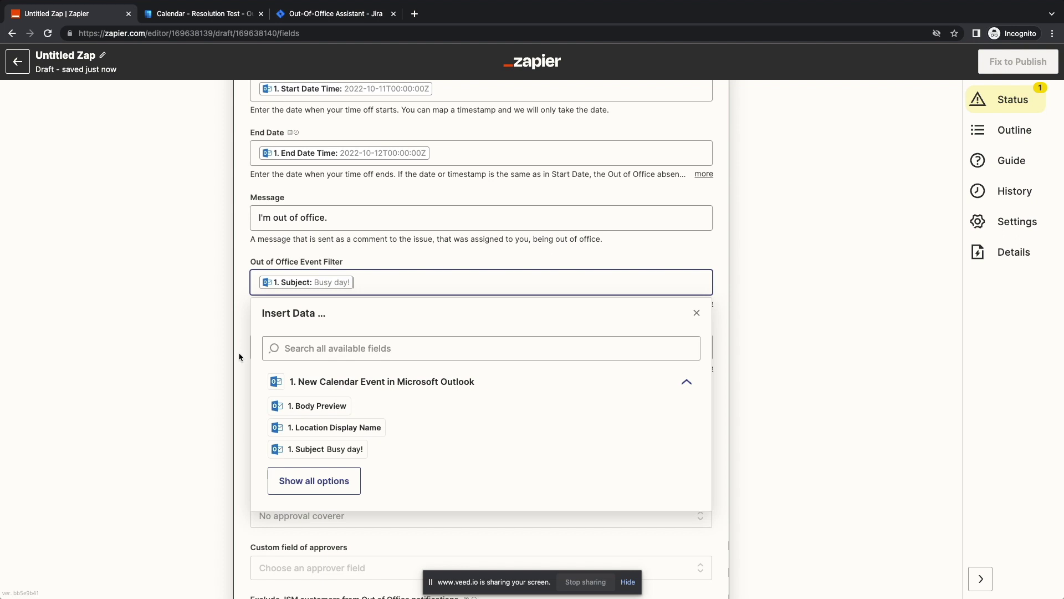
left_click(238, 352)
double_click(259, 347)
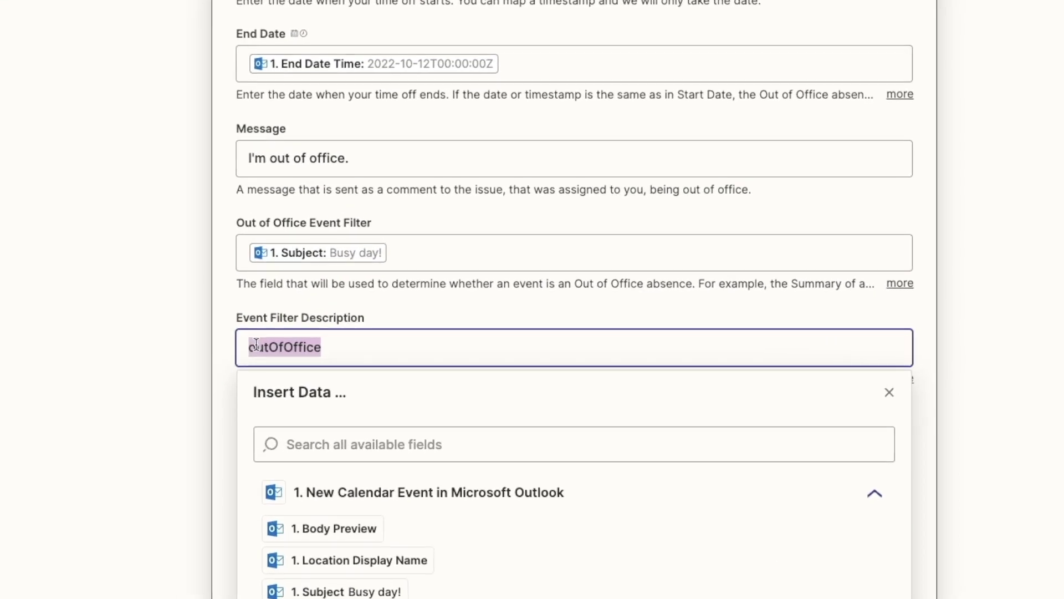
type("ooo")
left_click(223, 341)
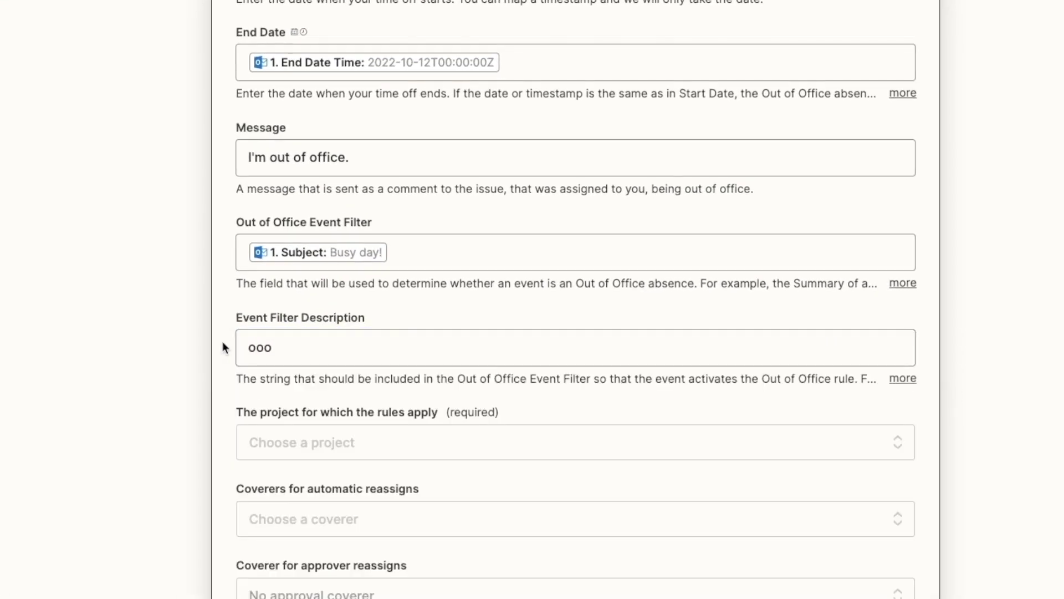
Apply the rules to All Projects with the first listed user as coverer
scroll(241, 347, "down", 1)
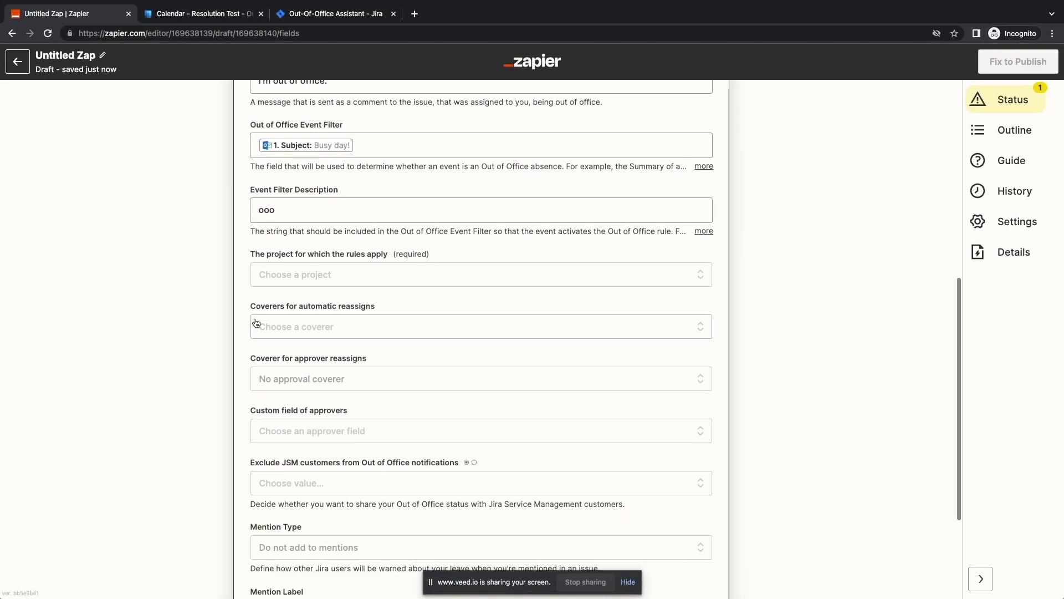
left_click(280, 275)
left_click(299, 398)
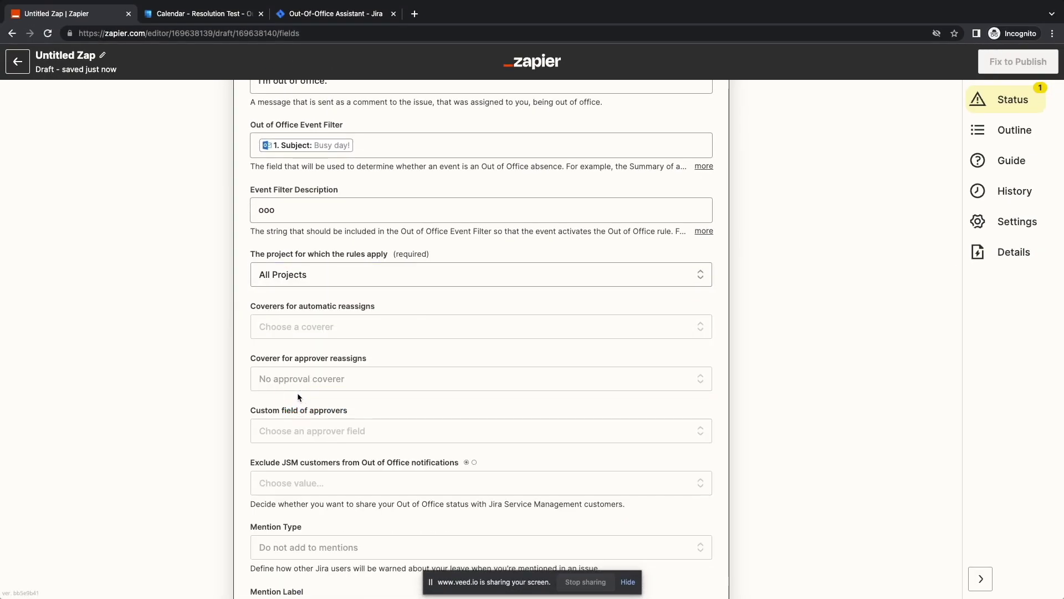
left_click(327, 327)
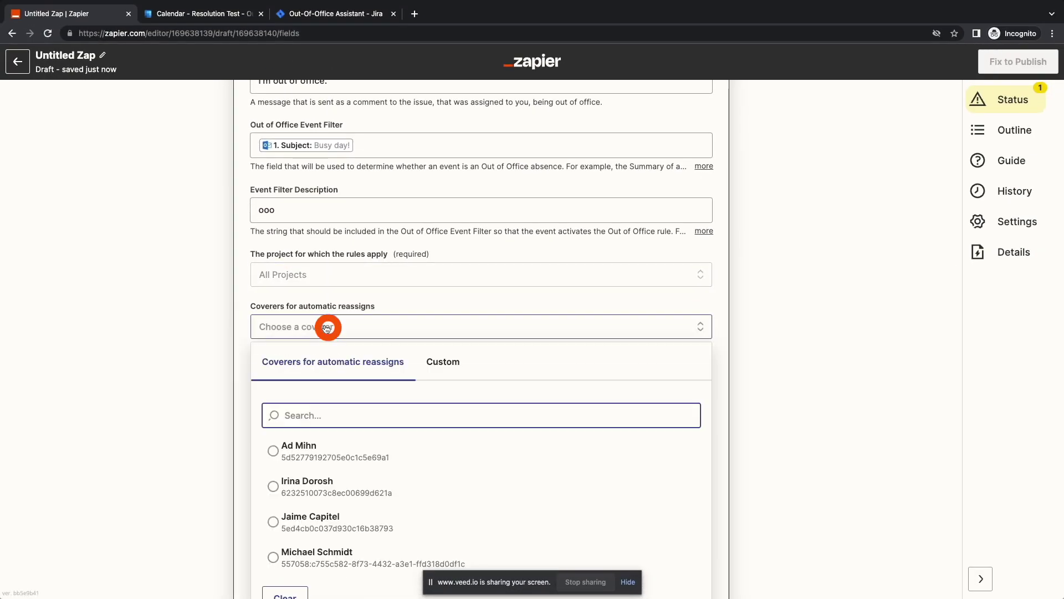
left_click(319, 449)
Add mentions some days before the absence, labelled with the palm tree
scroll(228, 416, "down", 2)
scroll(228, 418, "down", 2)
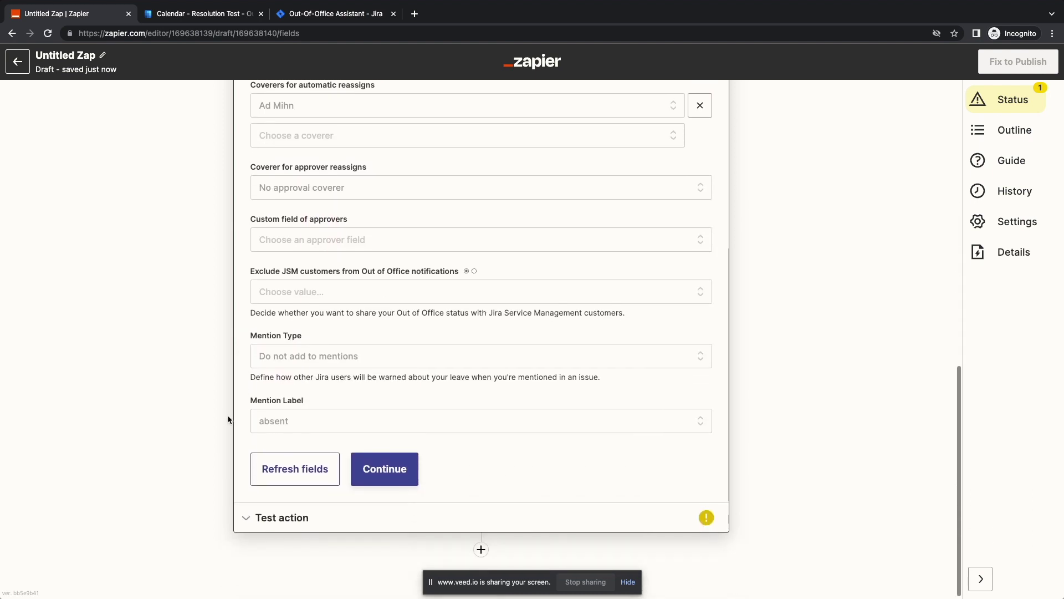
left_click(280, 356)
left_click(309, 548)
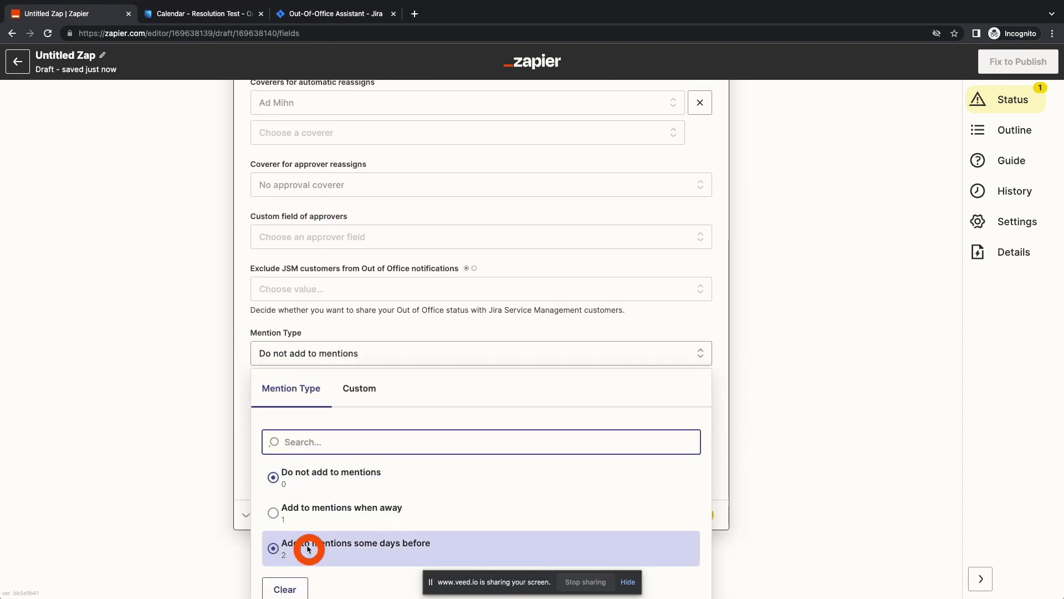
left_click(293, 419)
scroll(332, 460, "down", 2)
left_click(294, 494)
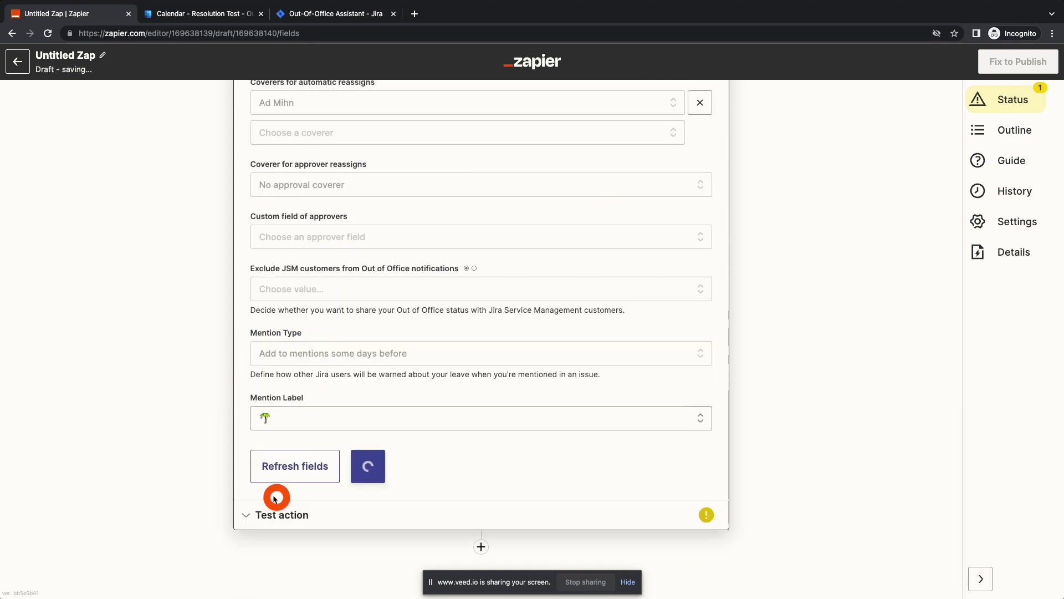
Test the absence action, then publish the Zap and turn it on
left_click(396, 468)
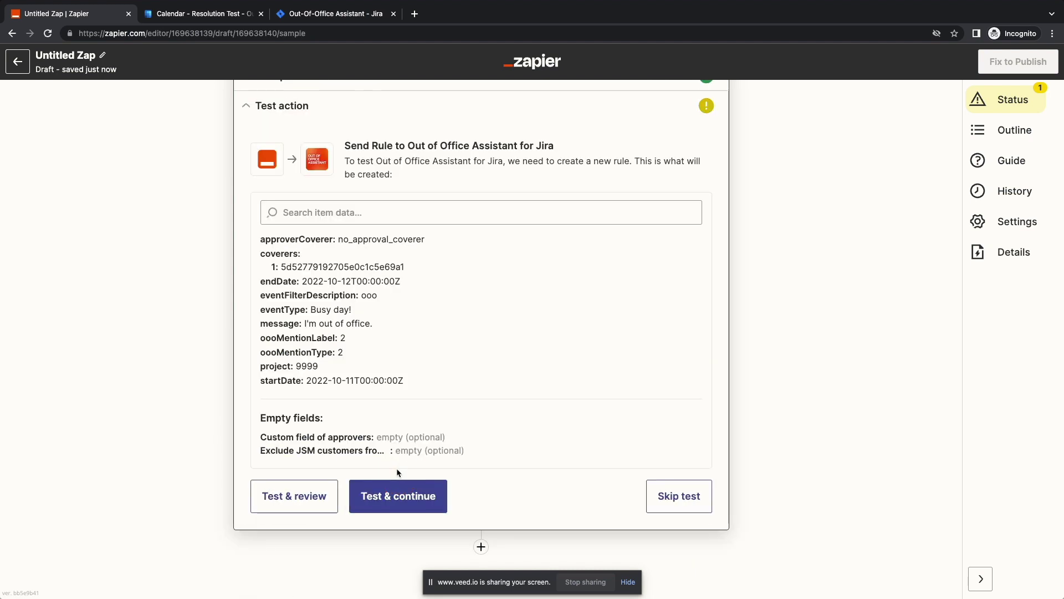
left_click(400, 499)
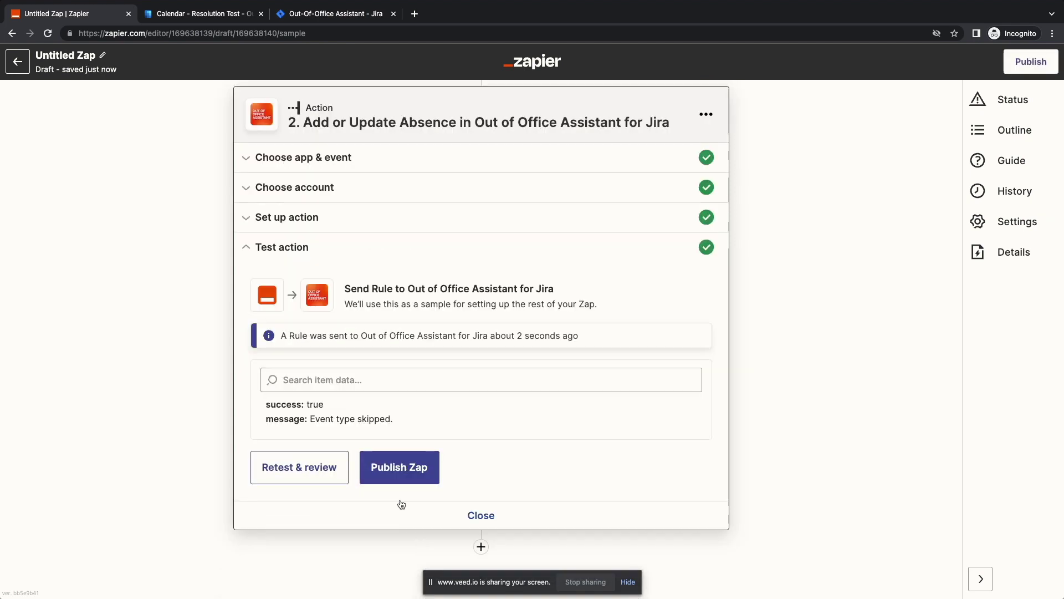
left_click(415, 465)
left_click(540, 341)
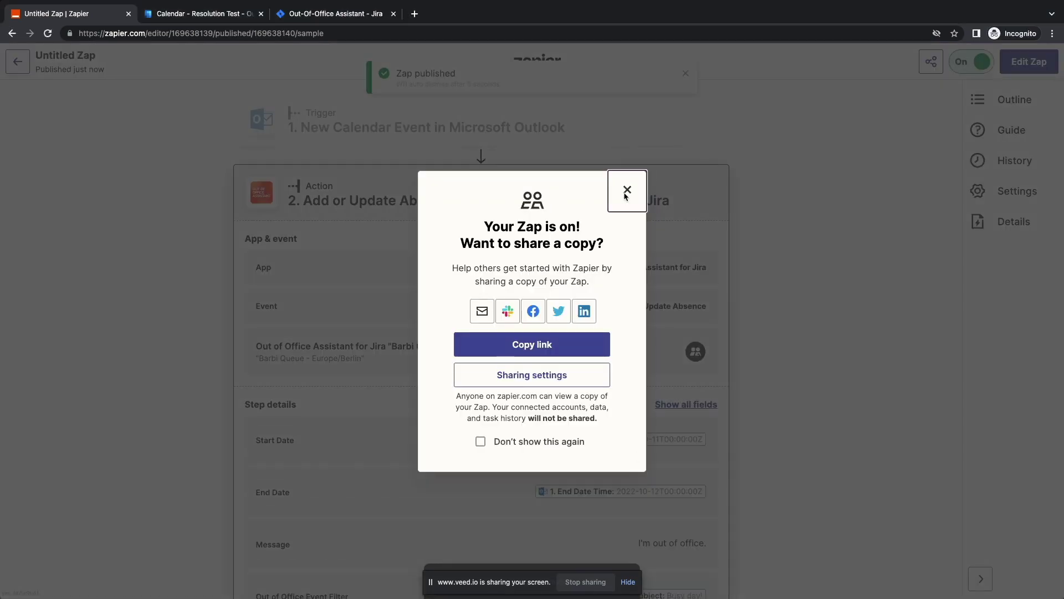
left_click(626, 186)
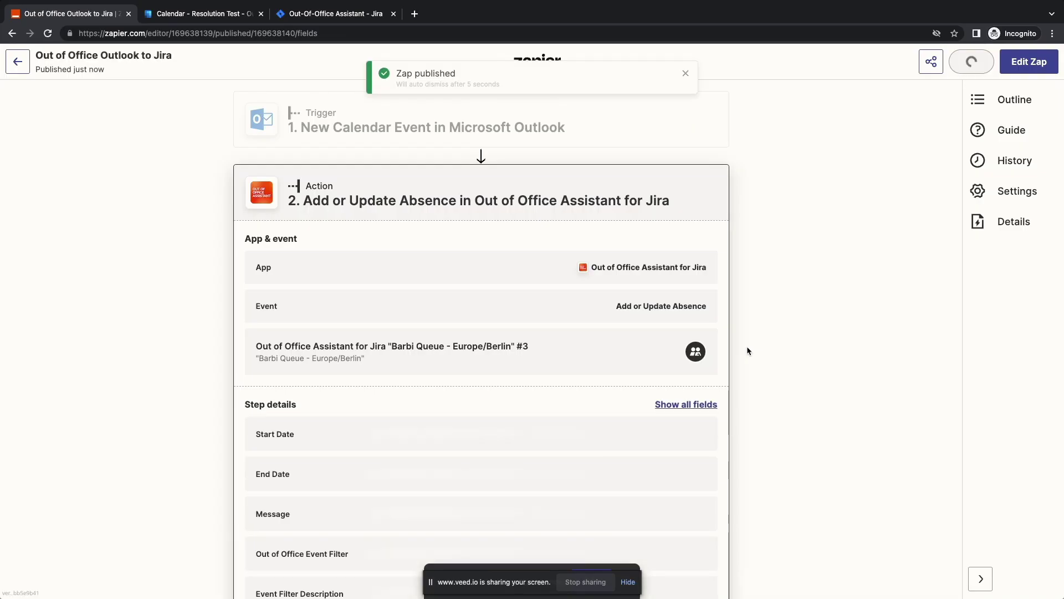
Save an Outlook event 'ooo Another family visit!' running November 28 to 30
left_click(200, 13)
double_click(315, 541)
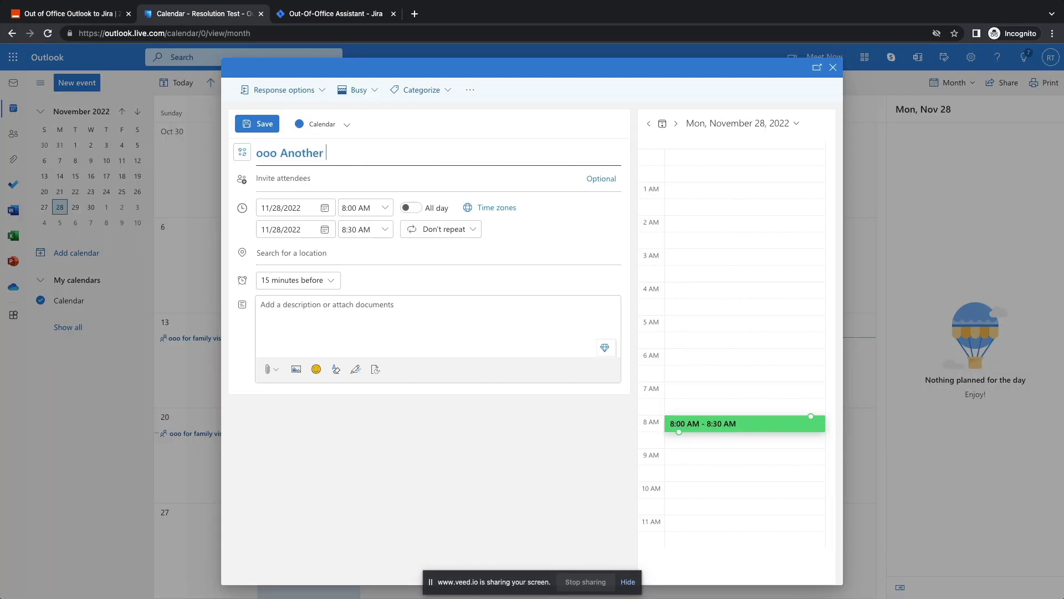
type("!")
left_click(400, 314)
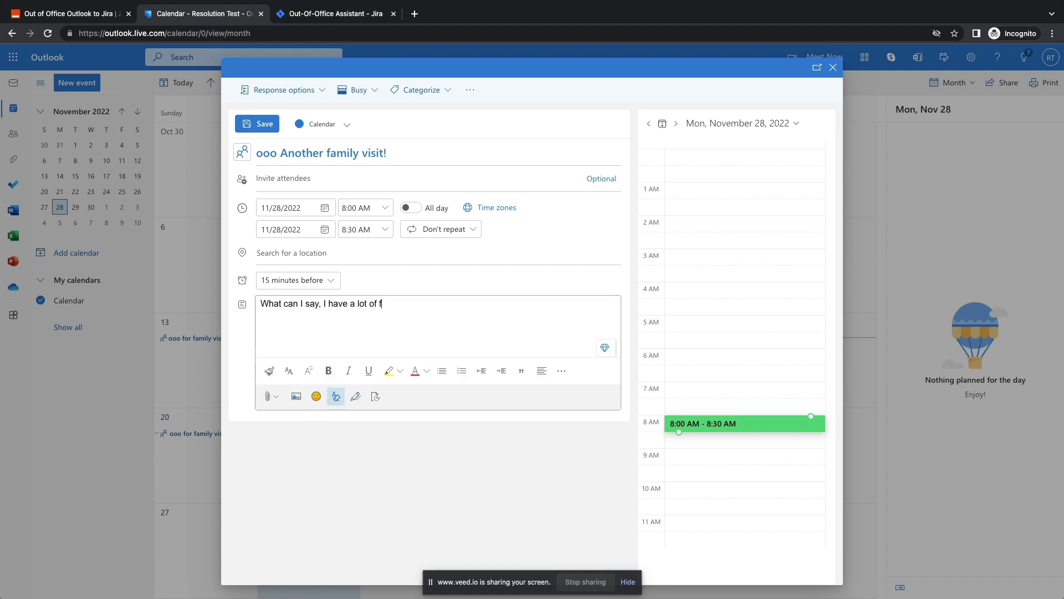
left_click(294, 229)
left_click(314, 347)
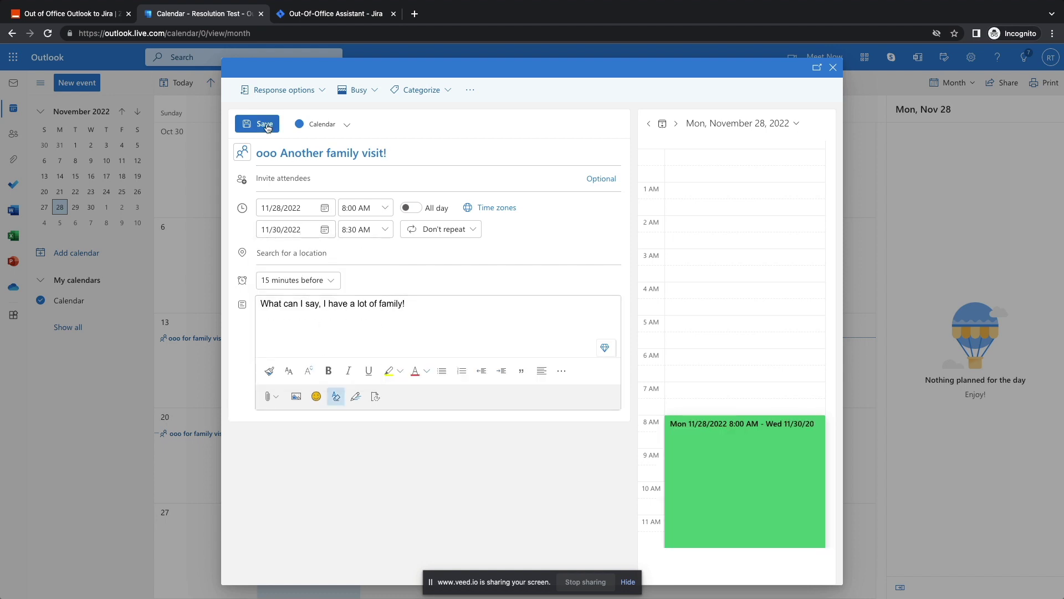
left_click(265, 125)
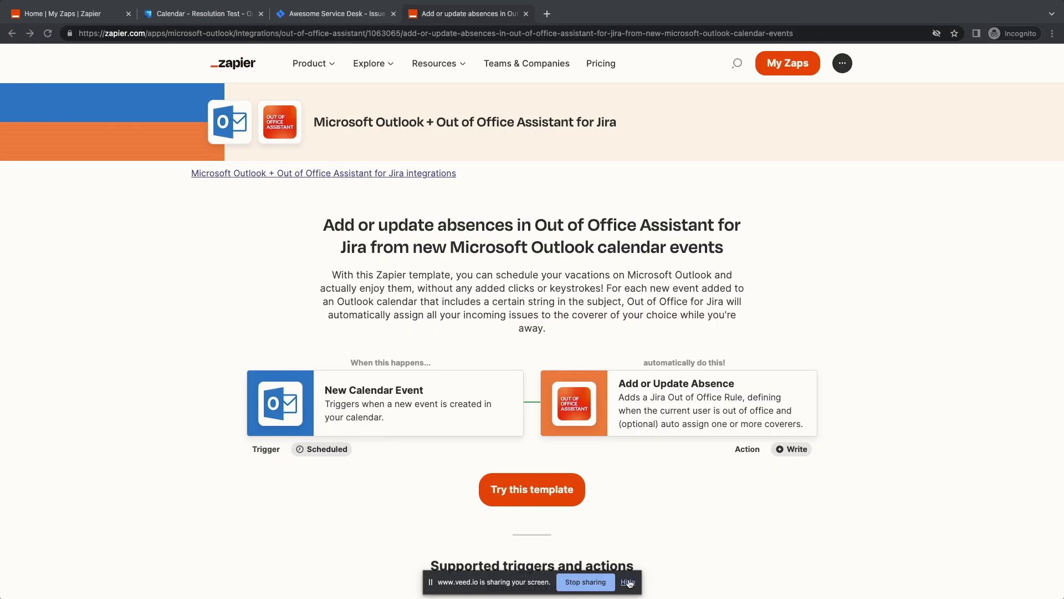
Start a new Zap from the Outlook-to-Out of Office Assistant for Jira template
left_click(628, 582)
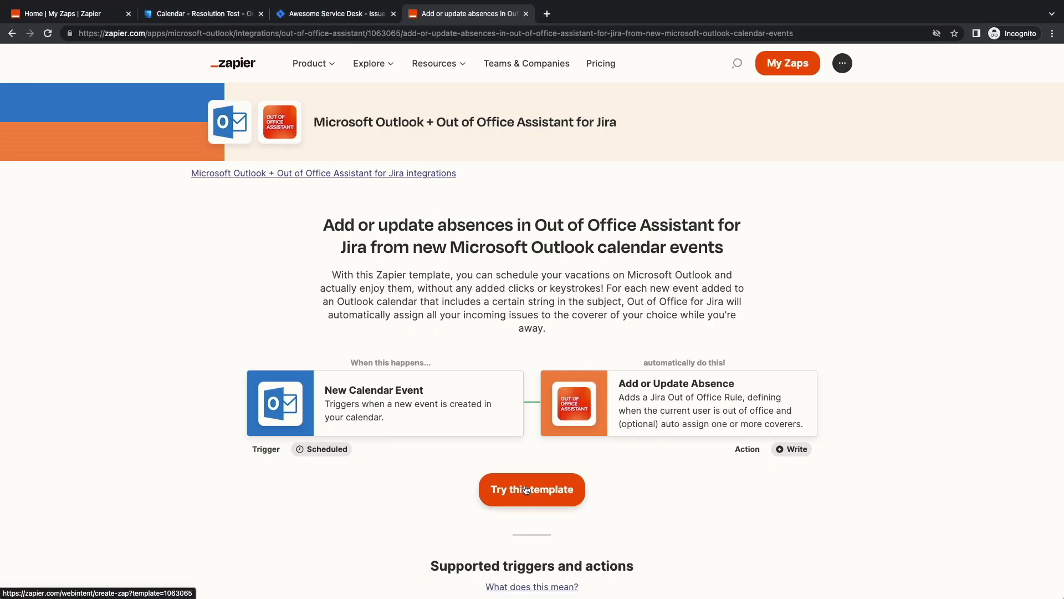
left_click(526, 490)
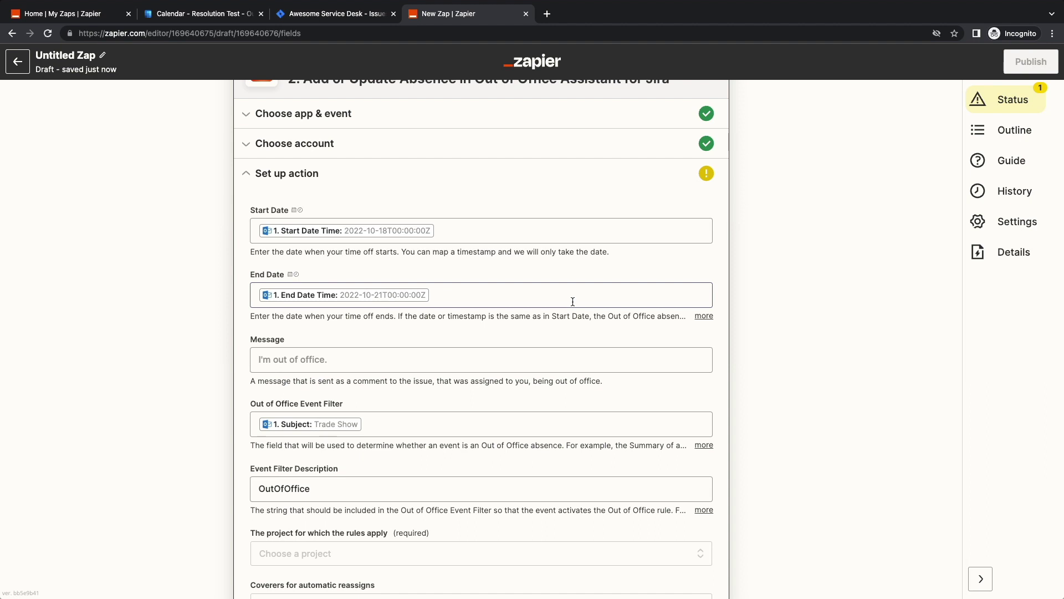
Choose All Projects for the absence rule, finish the action, and run Test & continue
scroll(573, 301, "down", 5)
left_click(330, 372)
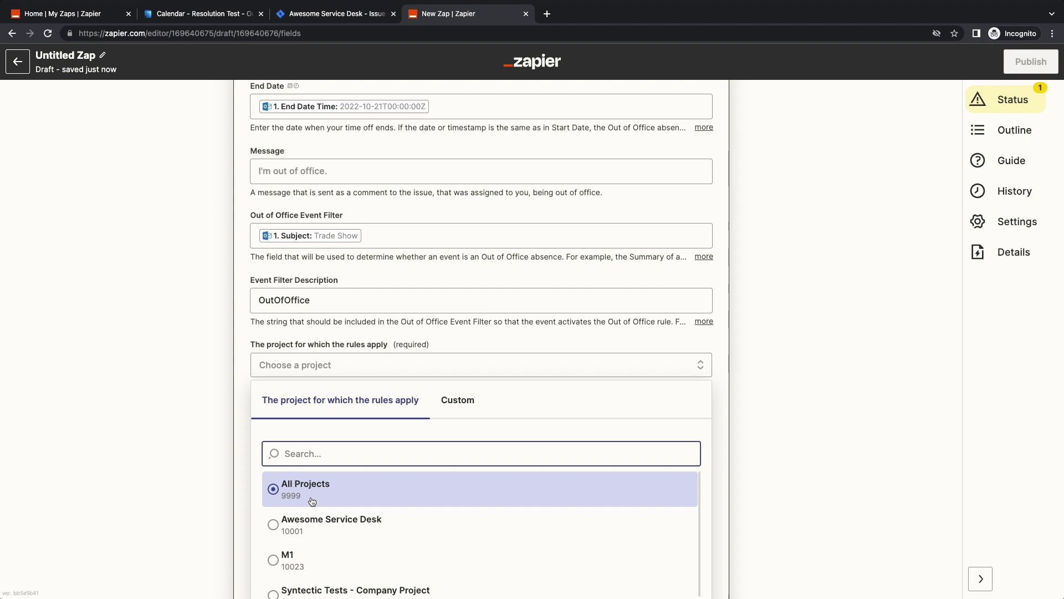
left_click(312, 500)
scroll(221, 427, "down", 5)
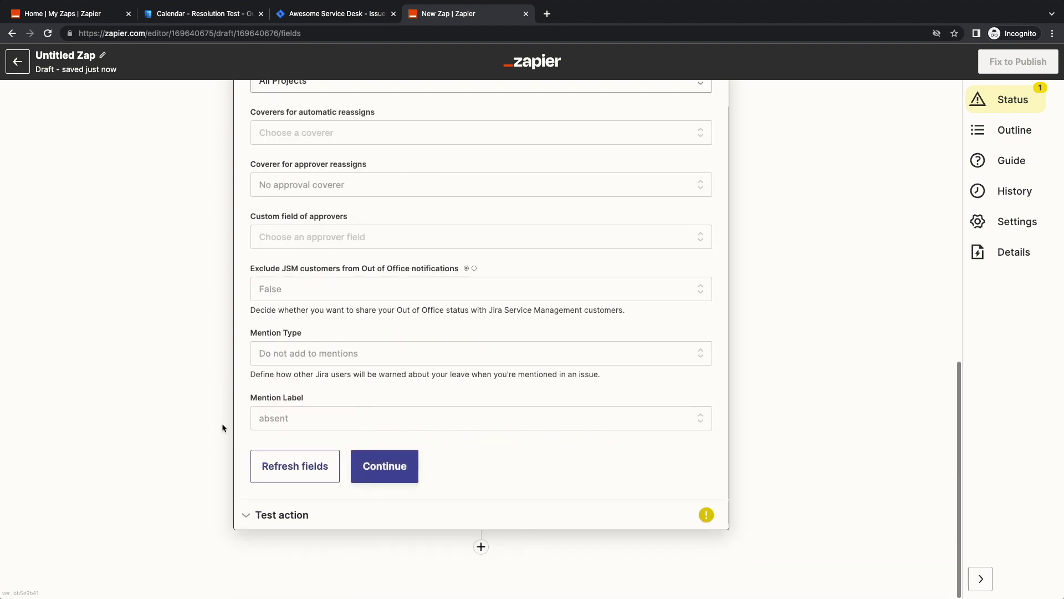
left_click(377, 477)
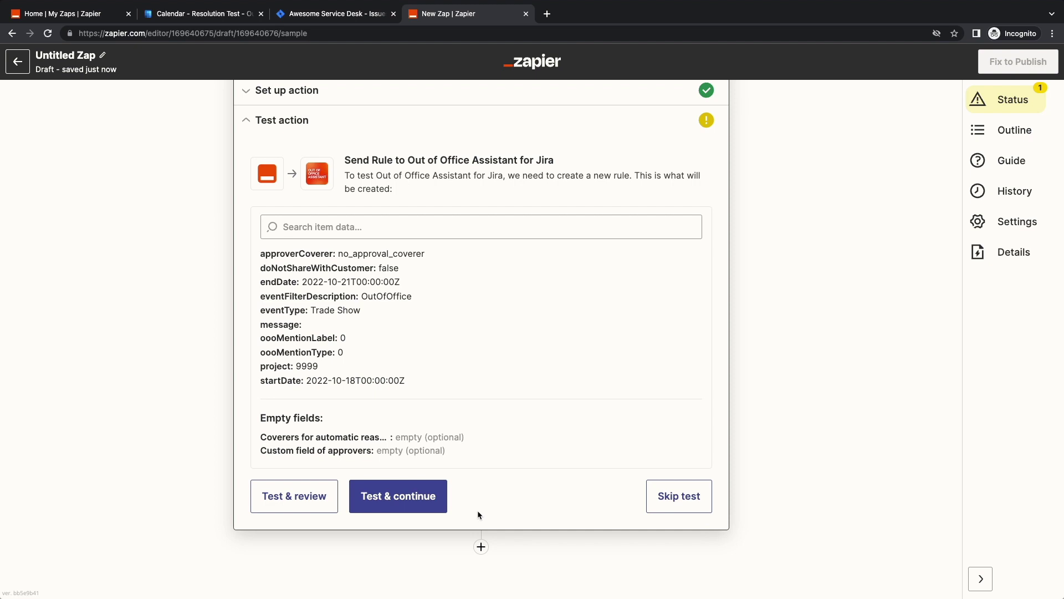
left_click(388, 498)
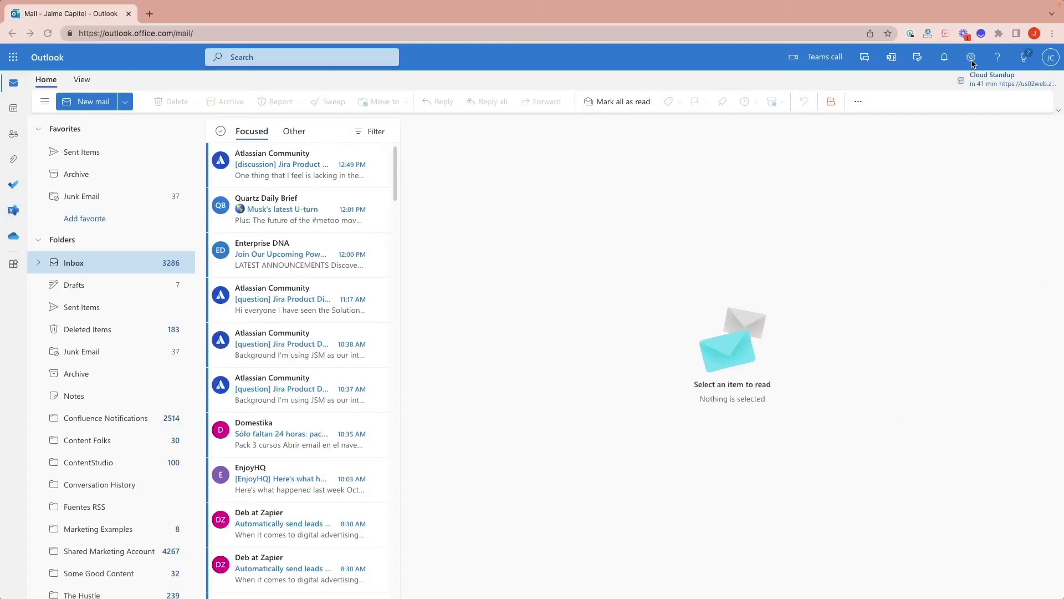
Turn on Outlook automatic replies, limited to a set time period
left_click(971, 59)
type("ou")
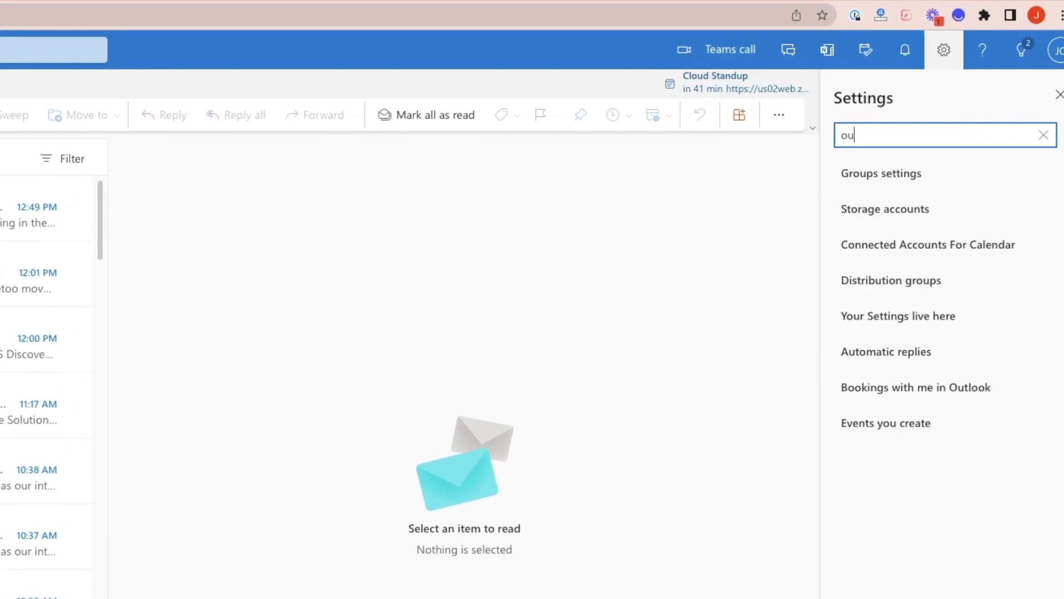
type("t of")
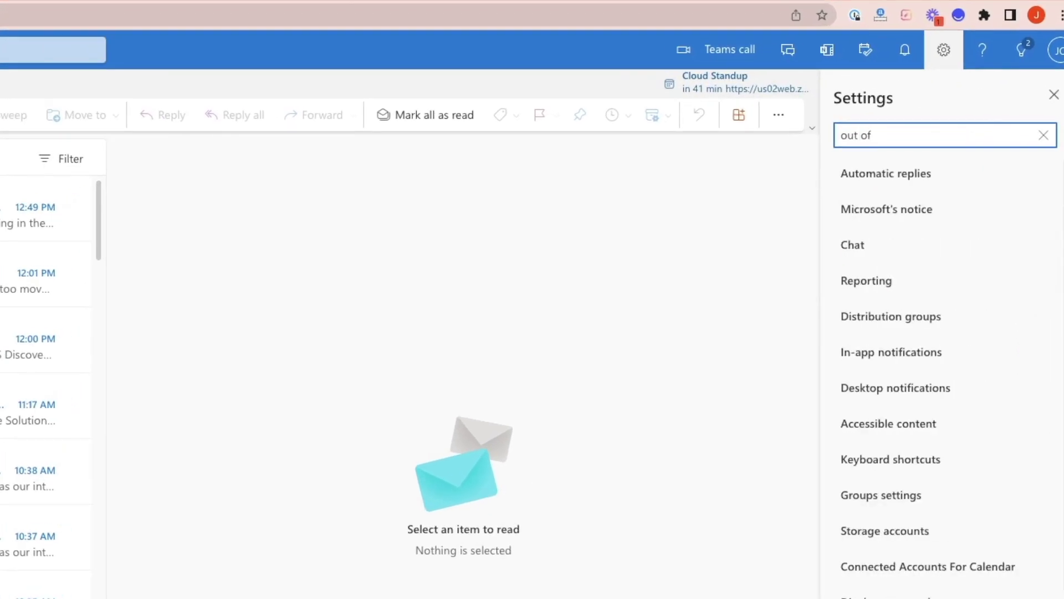
type(" office")
left_click(904, 172)
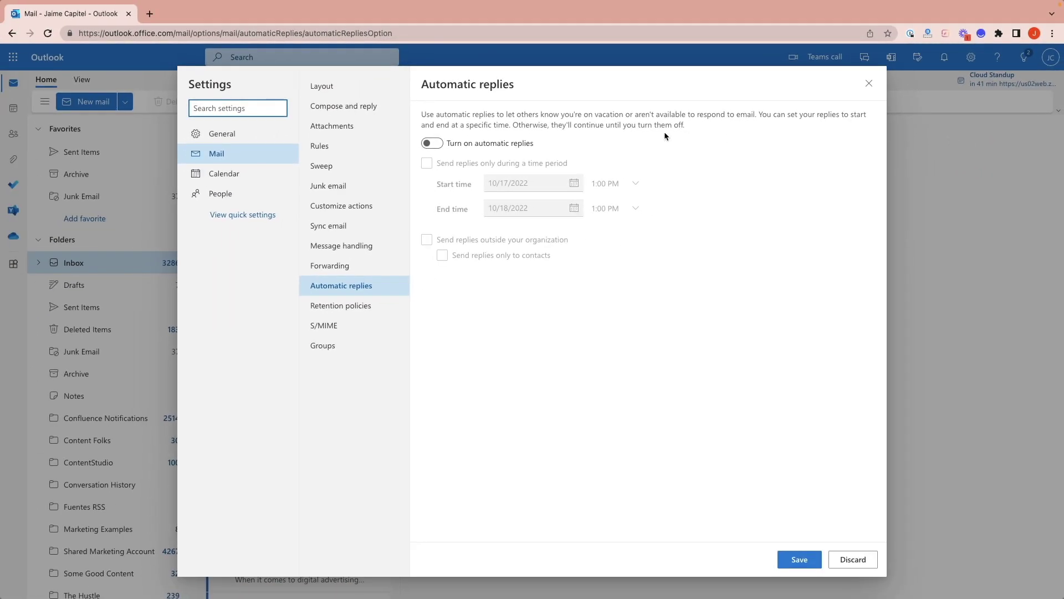
left_click(432, 143)
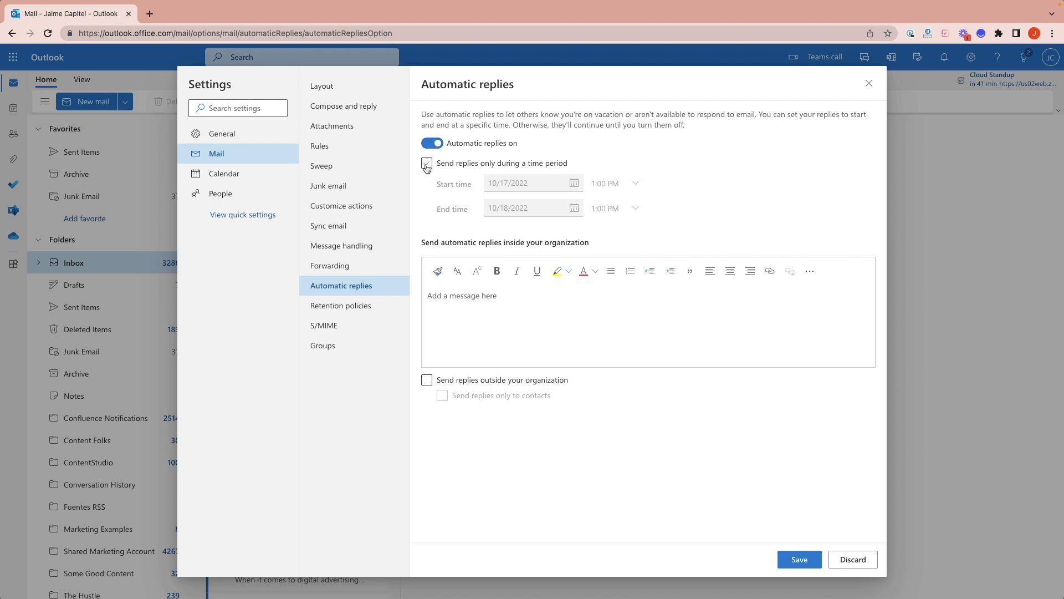
left_click(427, 164)
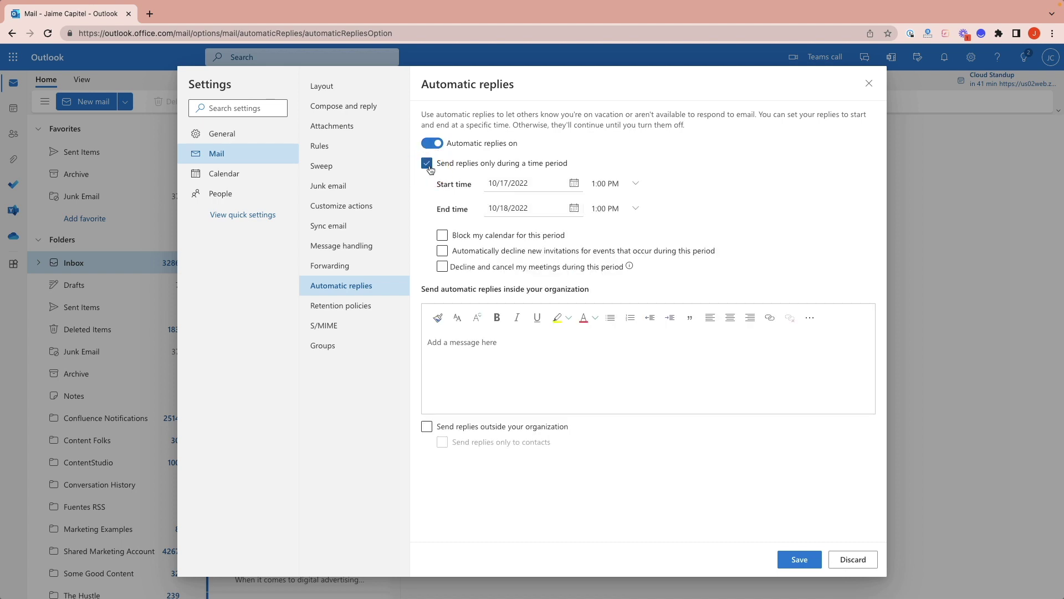
Set the away period to November 22–24, 2022, block the calendar, and title it 'Ooo - Moving to Paris!'
left_click(575, 185)
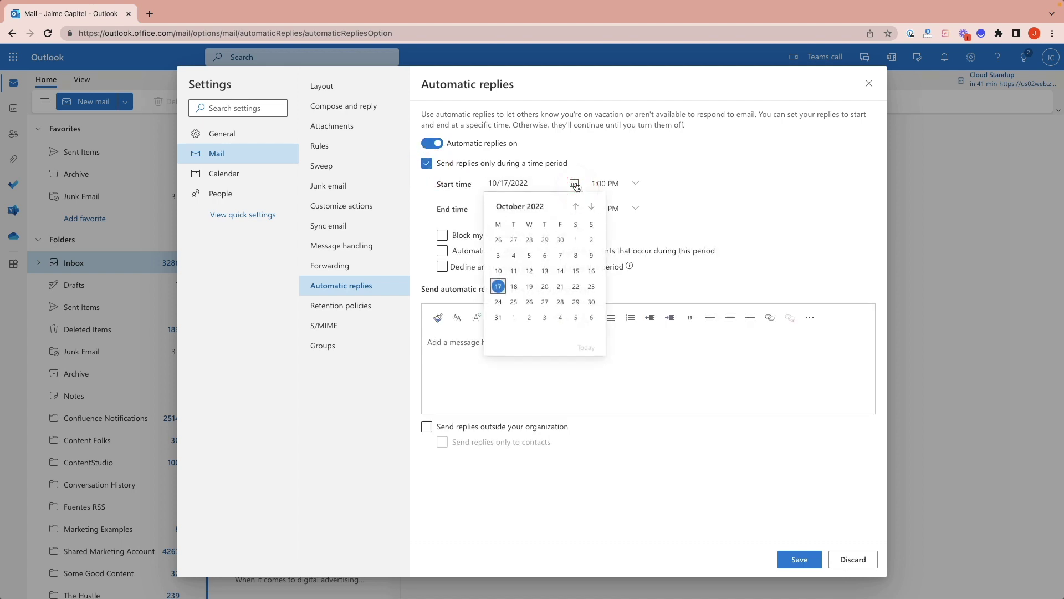
left_click(588, 208)
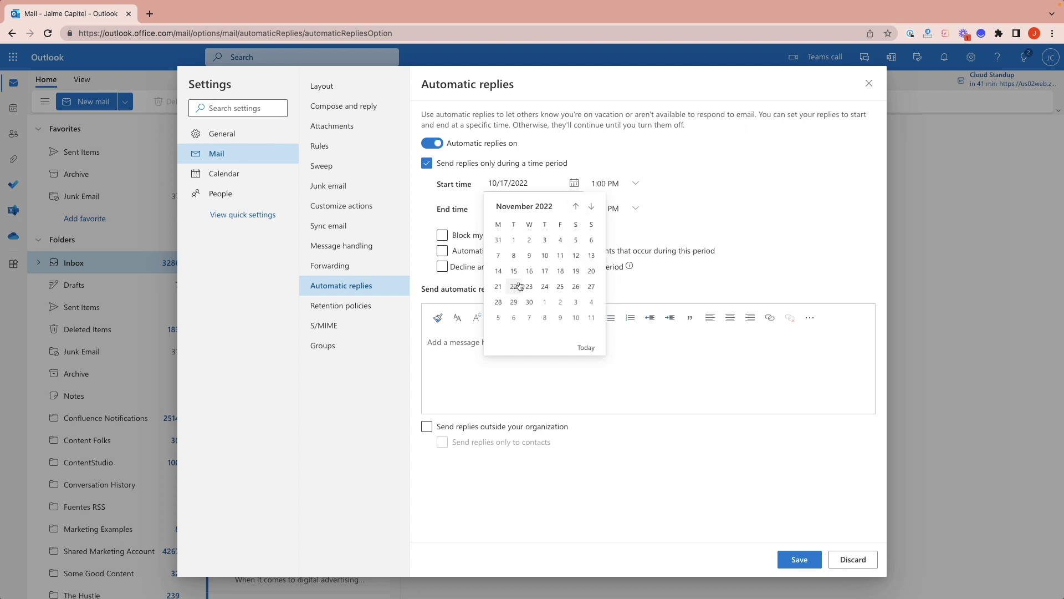
left_click(515, 286)
left_click(574, 211)
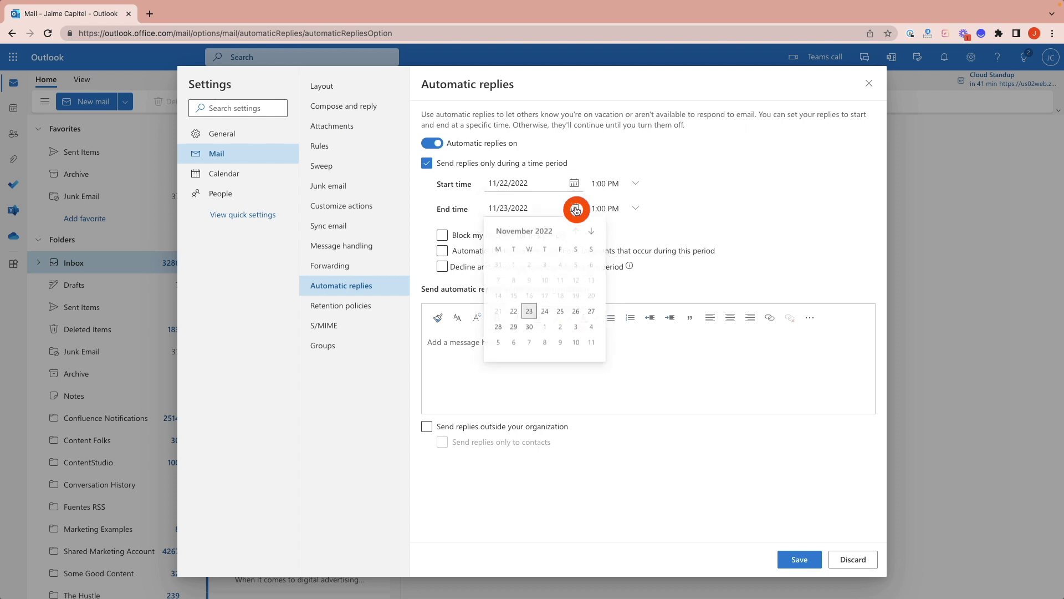
left_click(544, 311)
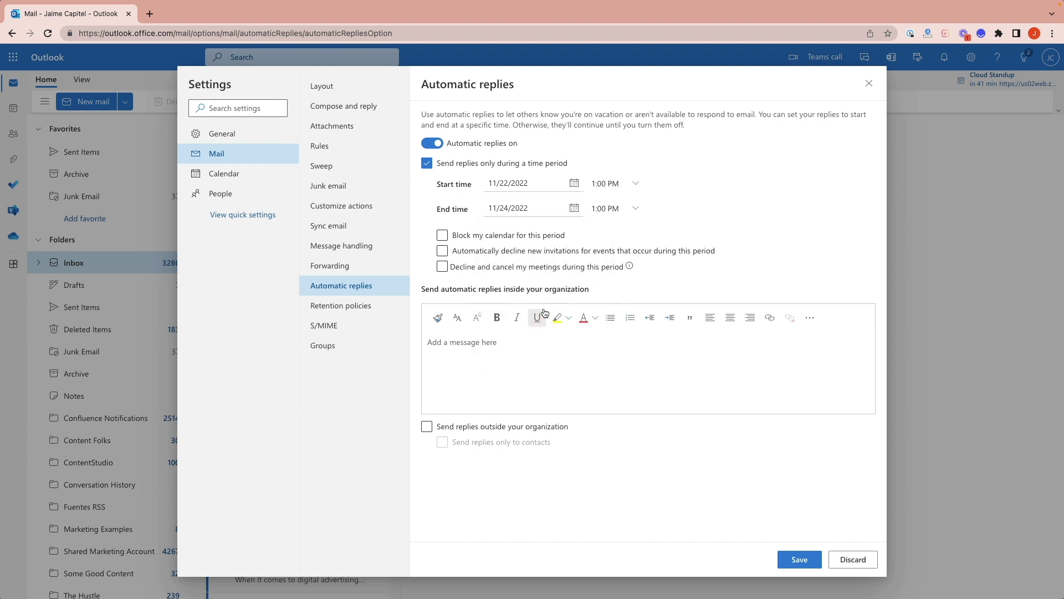
left_click(481, 250)
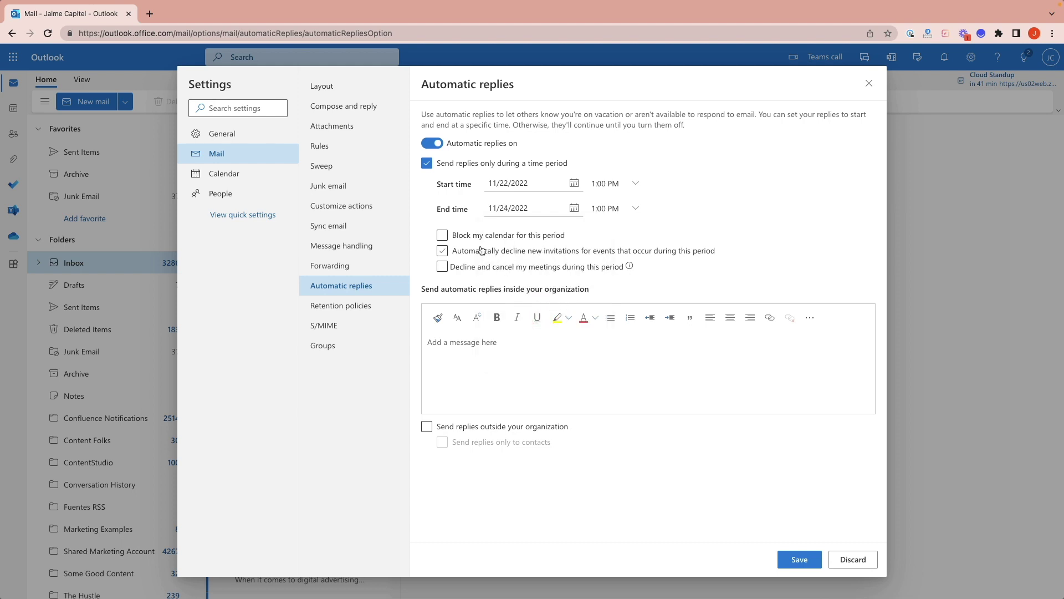
left_click(442, 235)
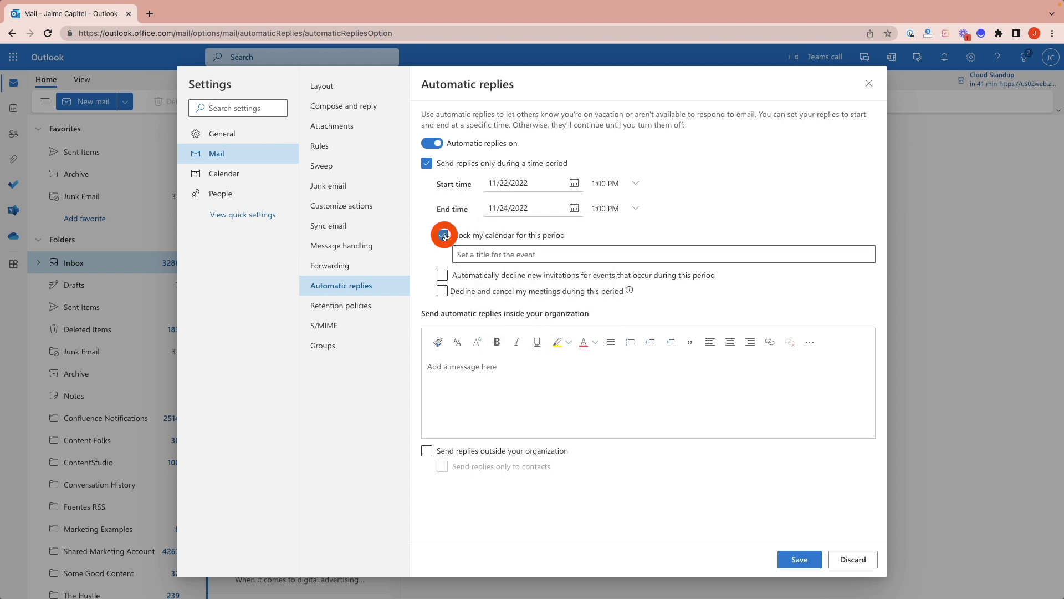
left_click(482, 252)
type("Ooo - Moving to Paris!")
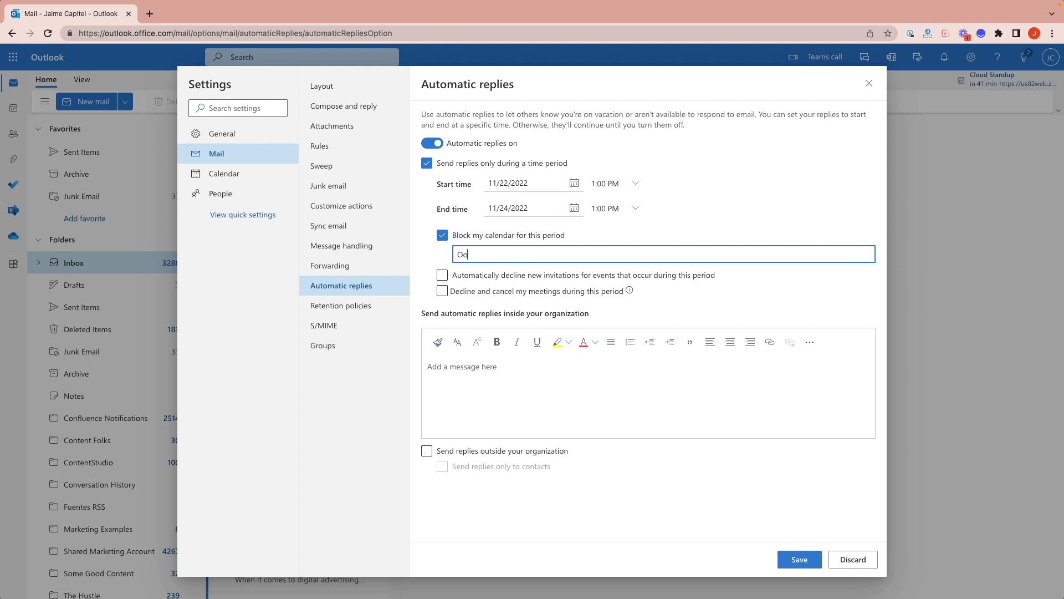